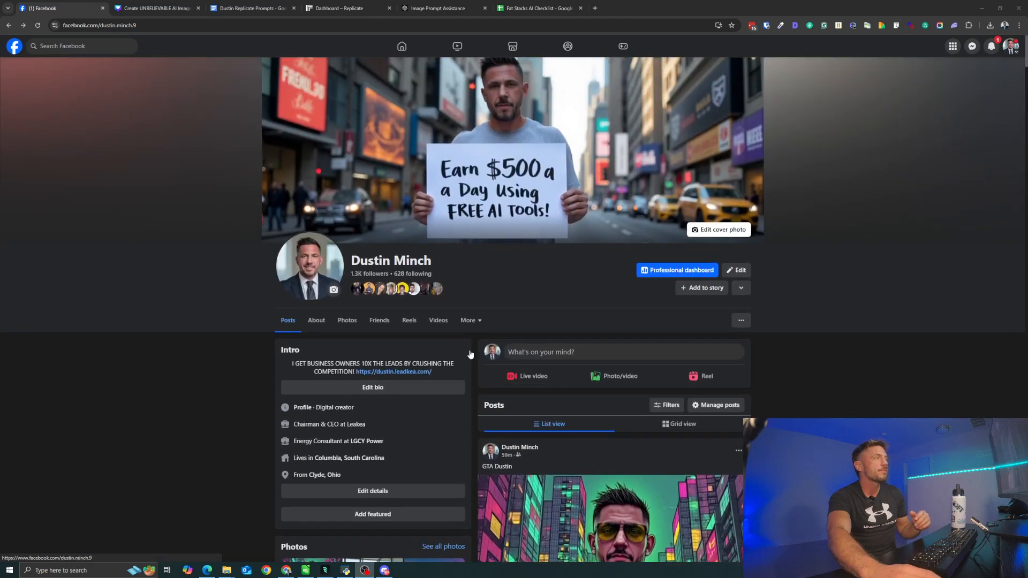
- Look through the Facebook profile's photos and view the suit-and-tie office portrait at full size
click(302, 274)
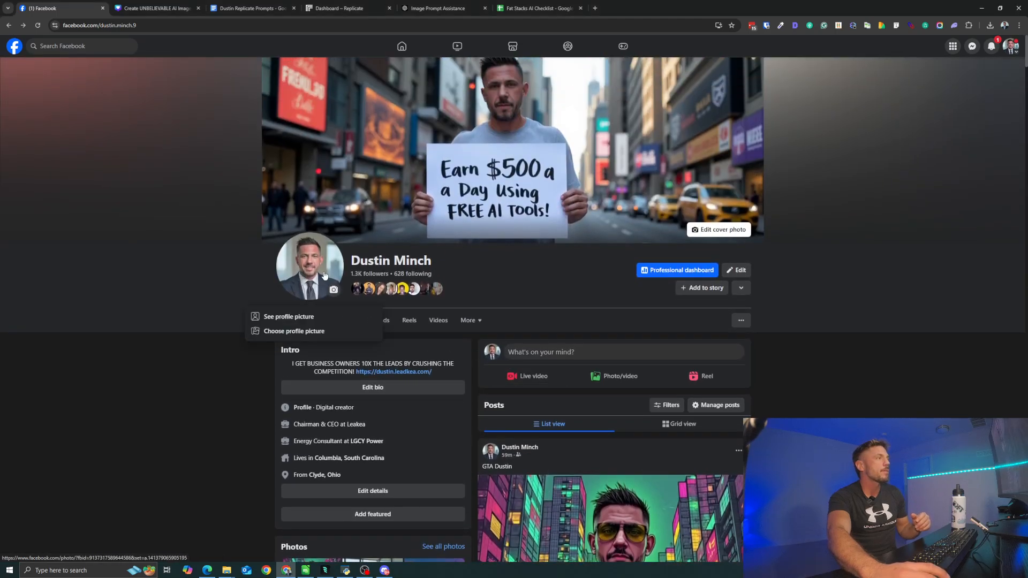
scroll(337, 326, down, 3)
scroll(336, 326, down, 2)
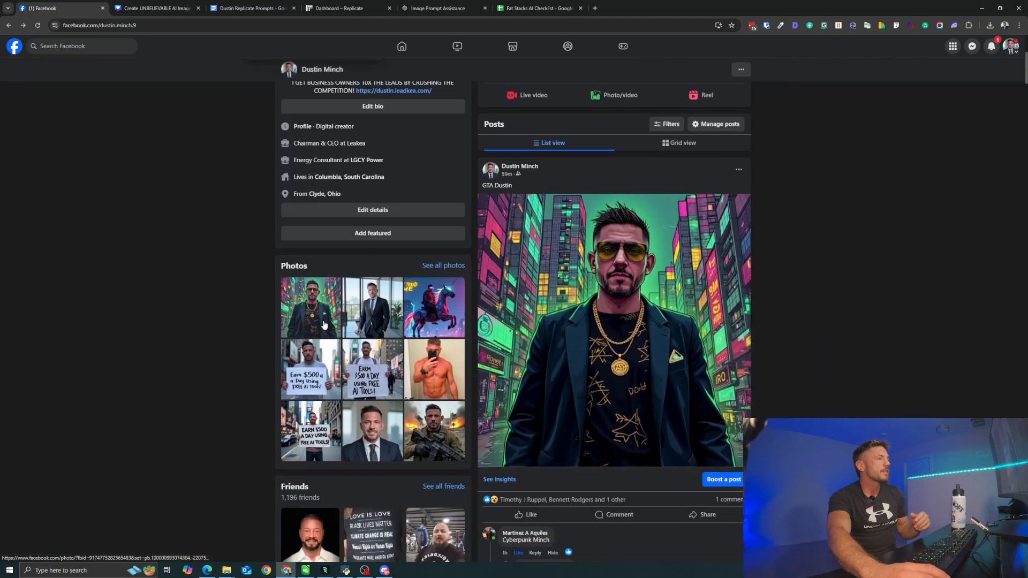
click(368, 417)
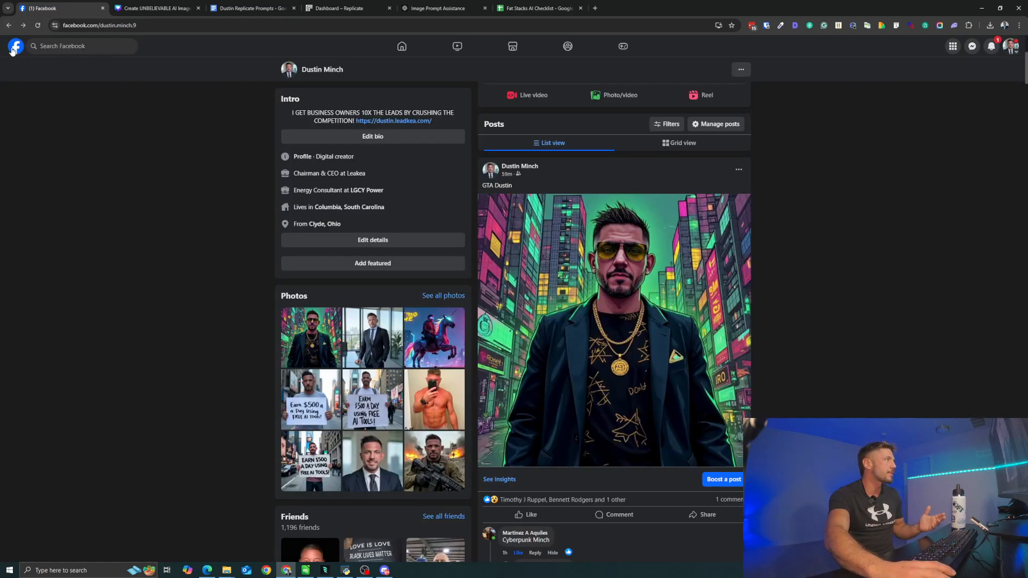
click(14, 46)
scroll(457, 296, up, 3)
scroll(433, 344, down, 6)
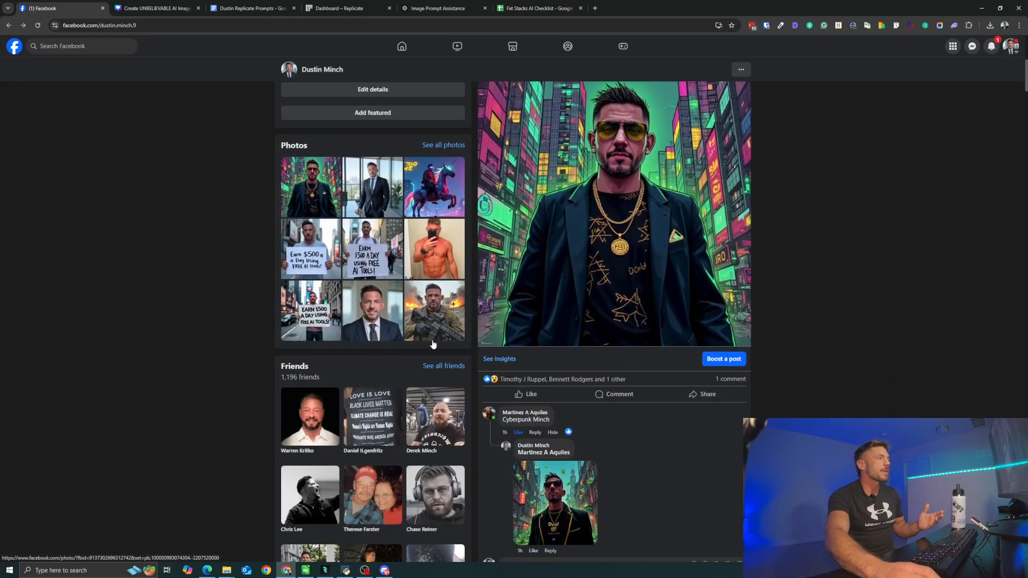
scroll(572, 252, up, 4)
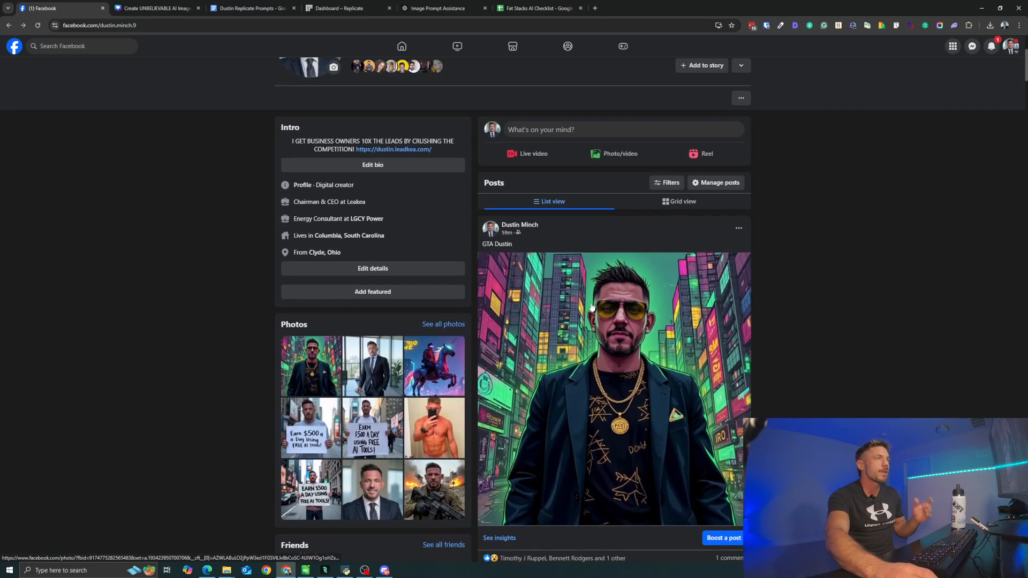
scroll(571, 310, down, 2)
click(373, 431)
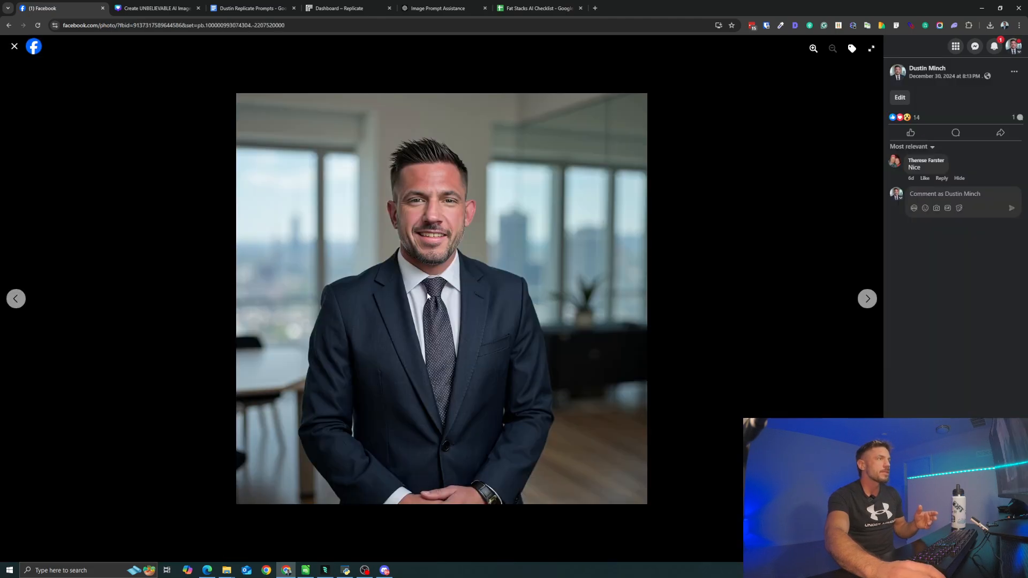
click(15, 46)
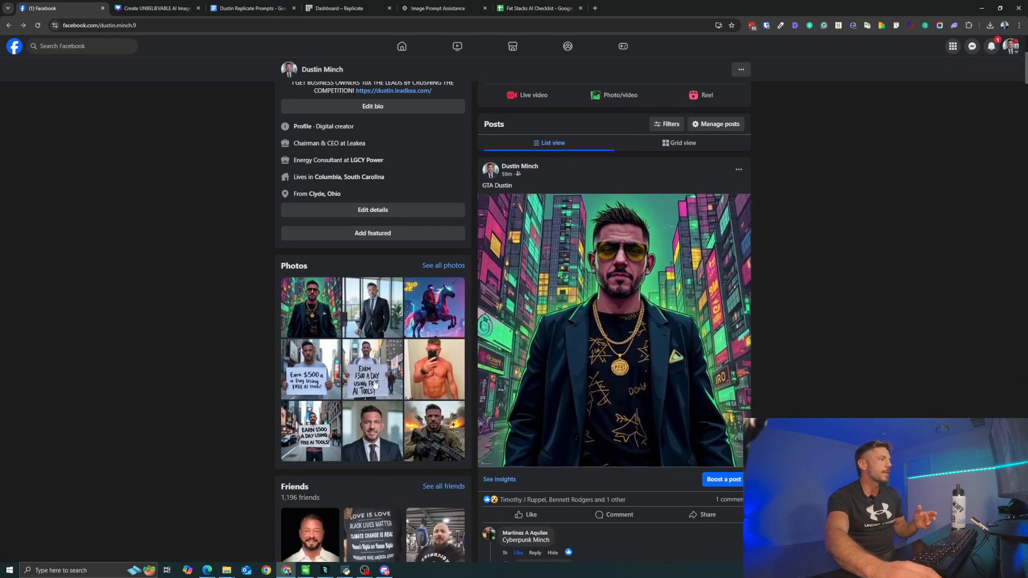
- View the profile's city street photo with the handwritten sign at full size and return to the profile
click(335, 383)
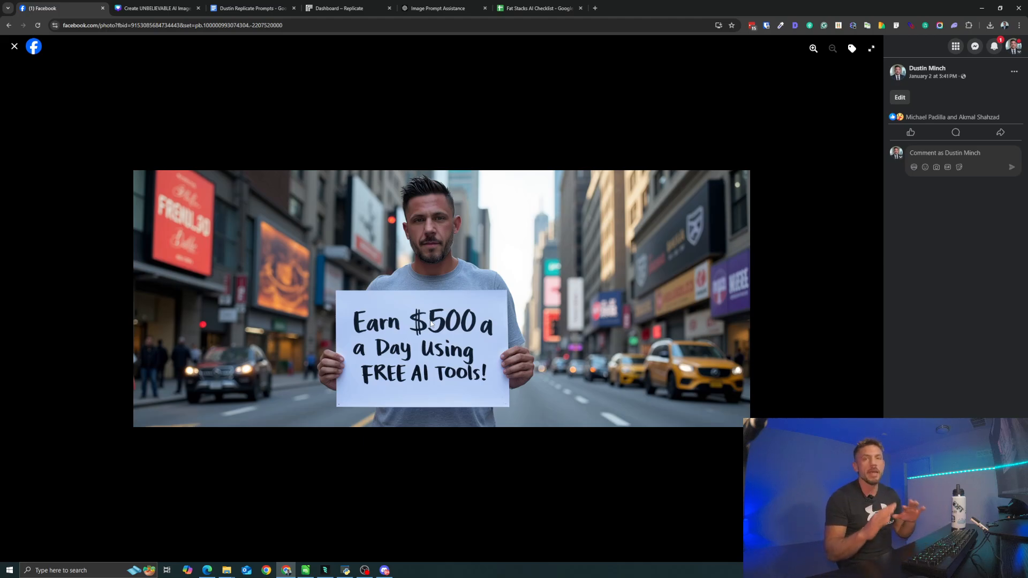
click(14, 46)
scroll(405, 243, up, 5)
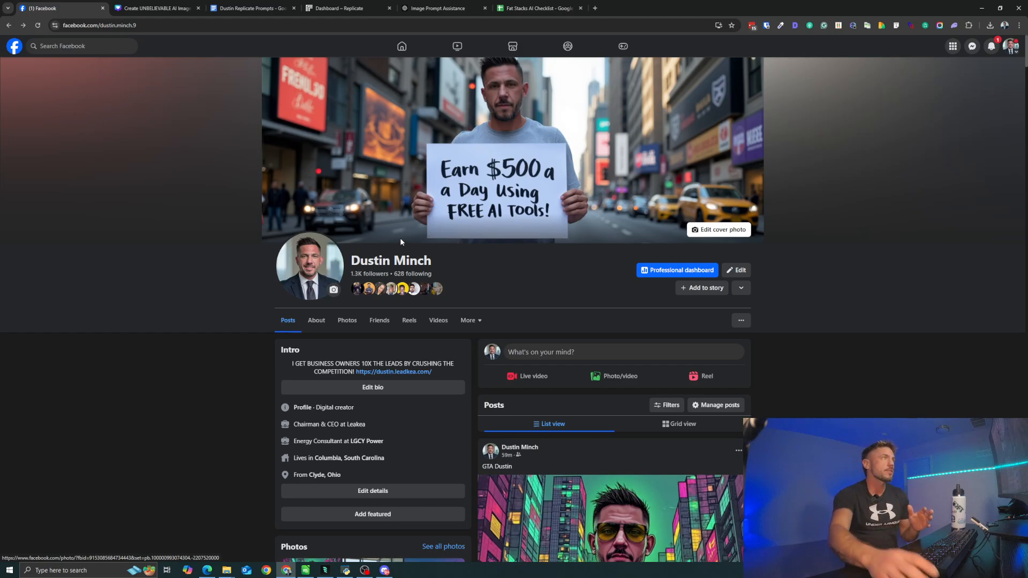
- Switch to the Replicate prompts document in Google Docs and read the section on preparing photos for training
click(252, 8)
scroll(340, 213, down, 3)
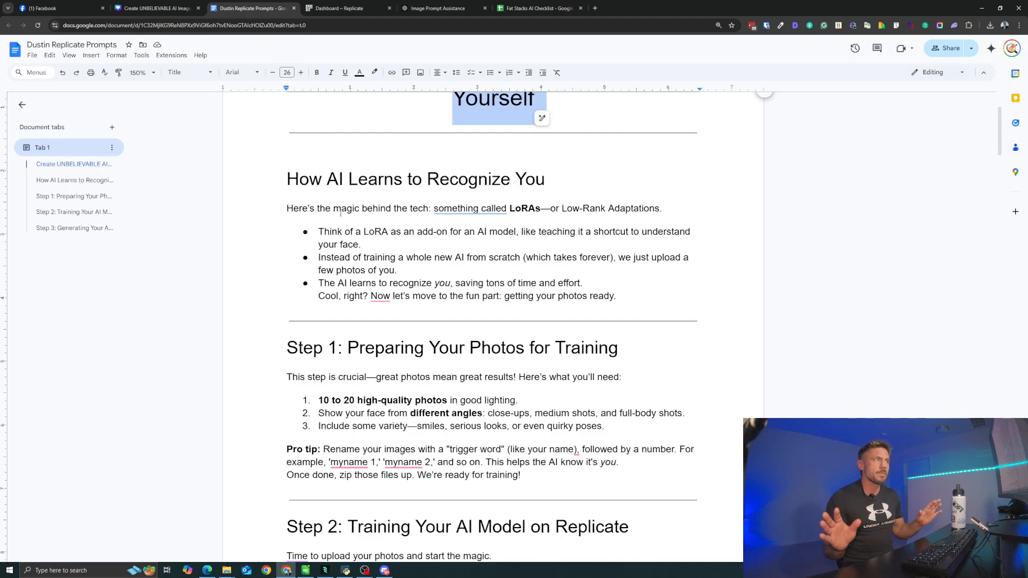
scroll(331, 205, down, 2)
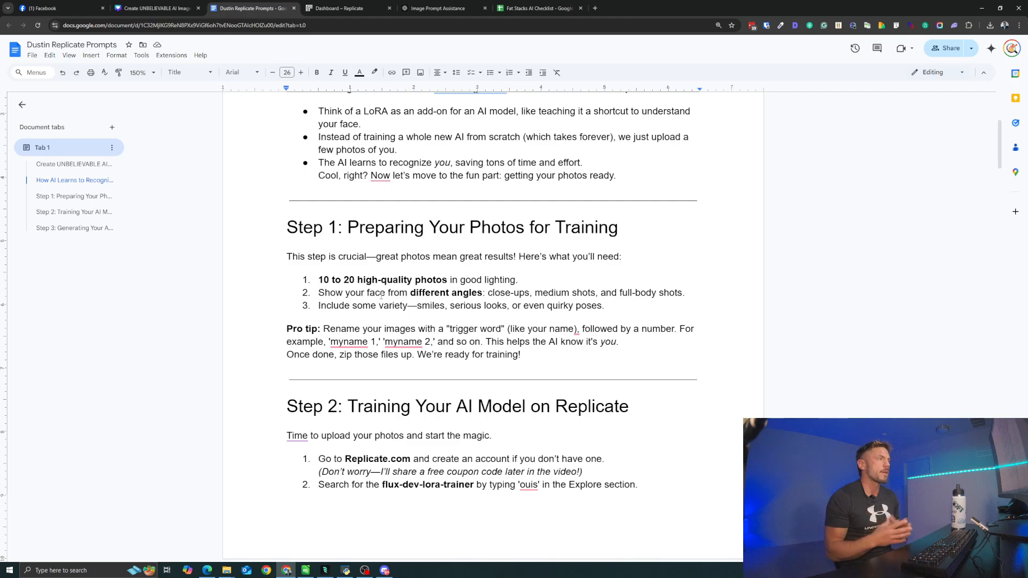
- Switch to the File Explorer folder of training photos and preview a few of the images
click(227, 570)
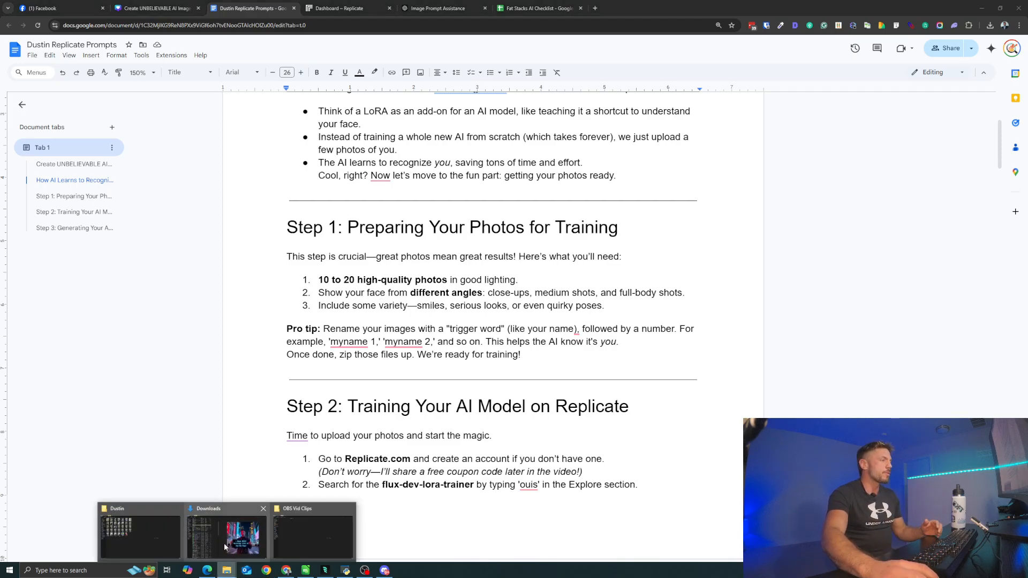
click(137, 529)
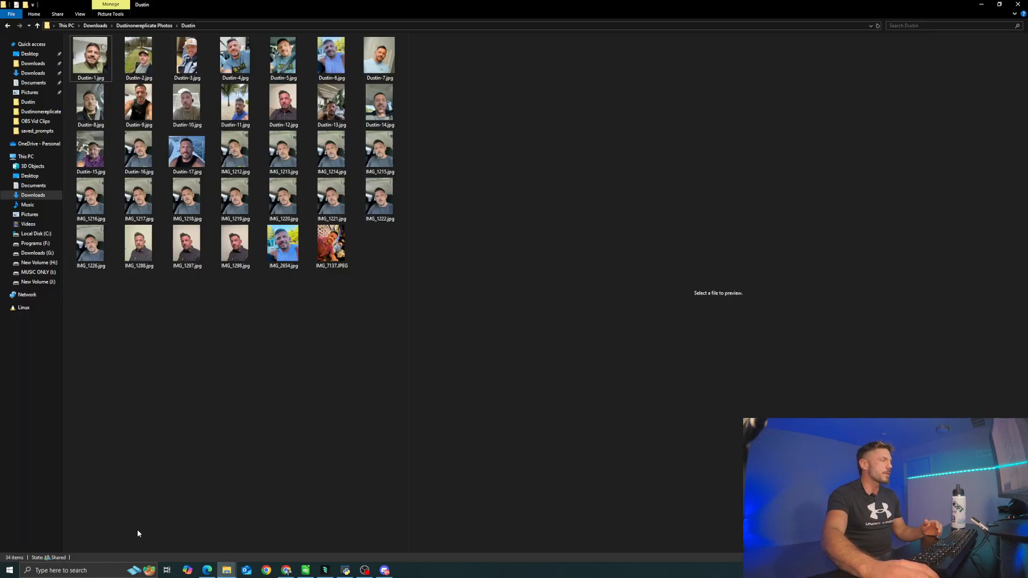
click(129, 59)
click(352, 156)
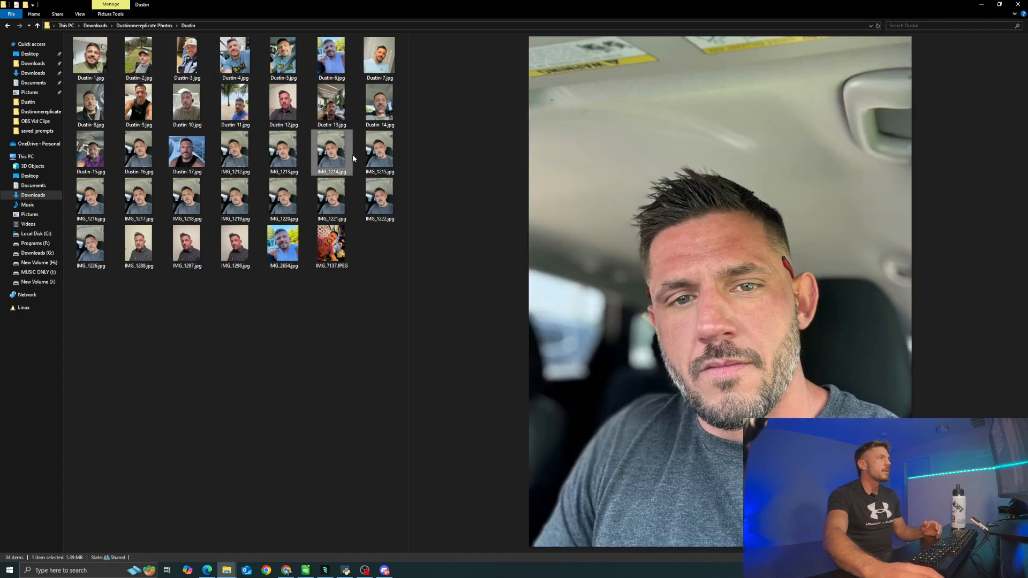
key(Right)
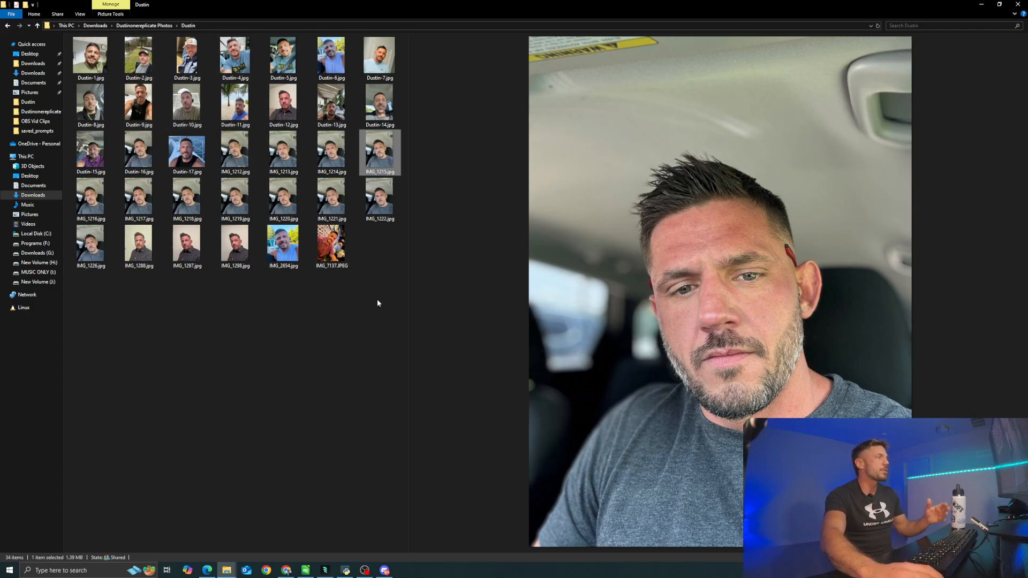
- Rename all the photos in the folder together as "a photo of" followed by the subject's first name in lowercase
drag(71, 295, 378, 54)
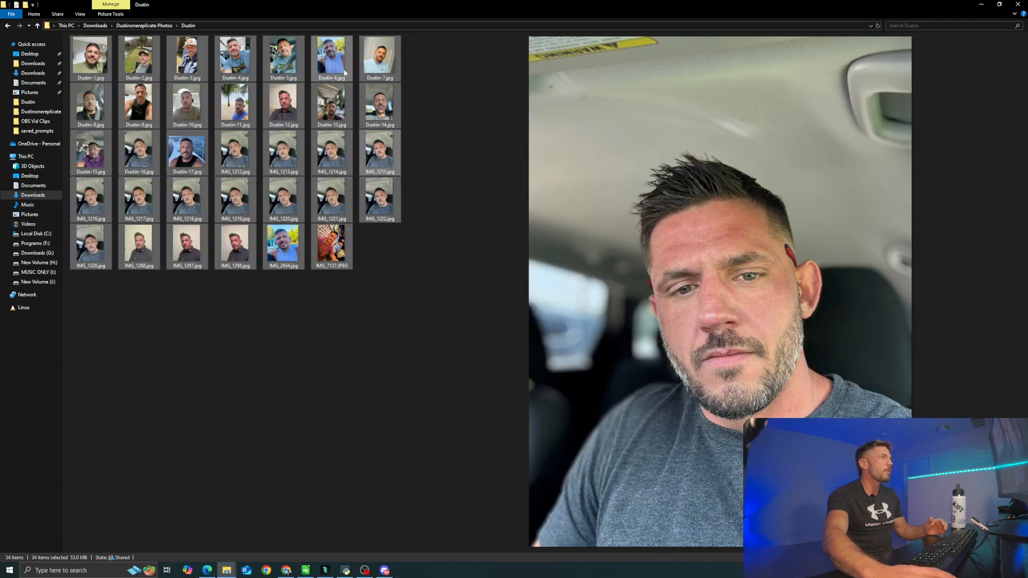
right_click(374, 66)
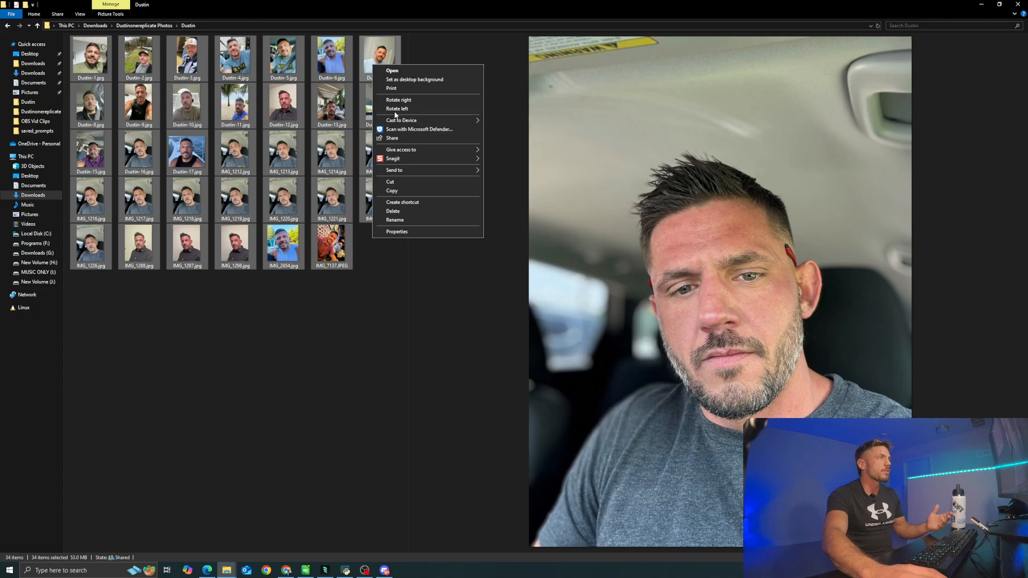
click(395, 220)
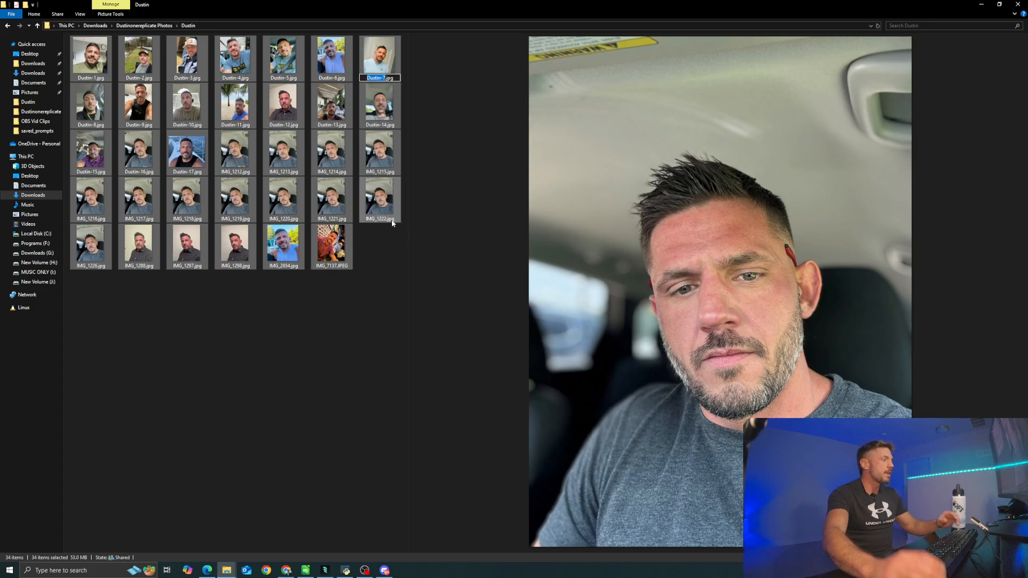
text(a phot)
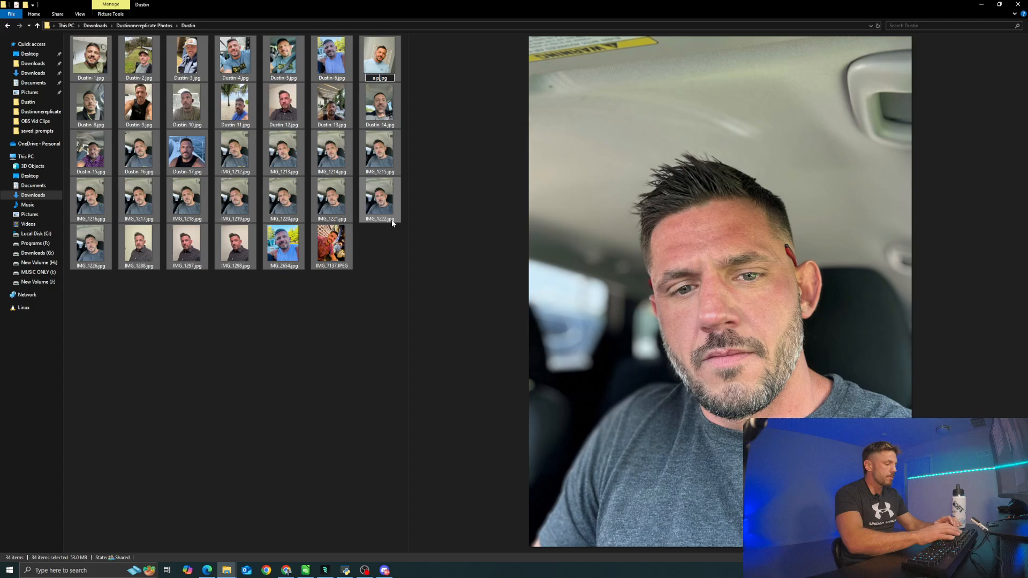
text(o of)
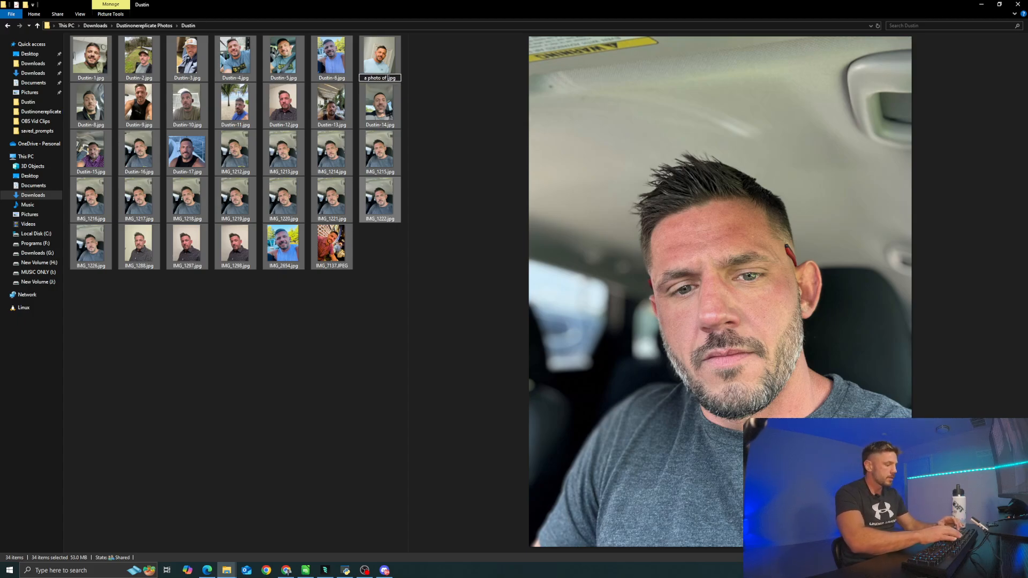
text( dustin)
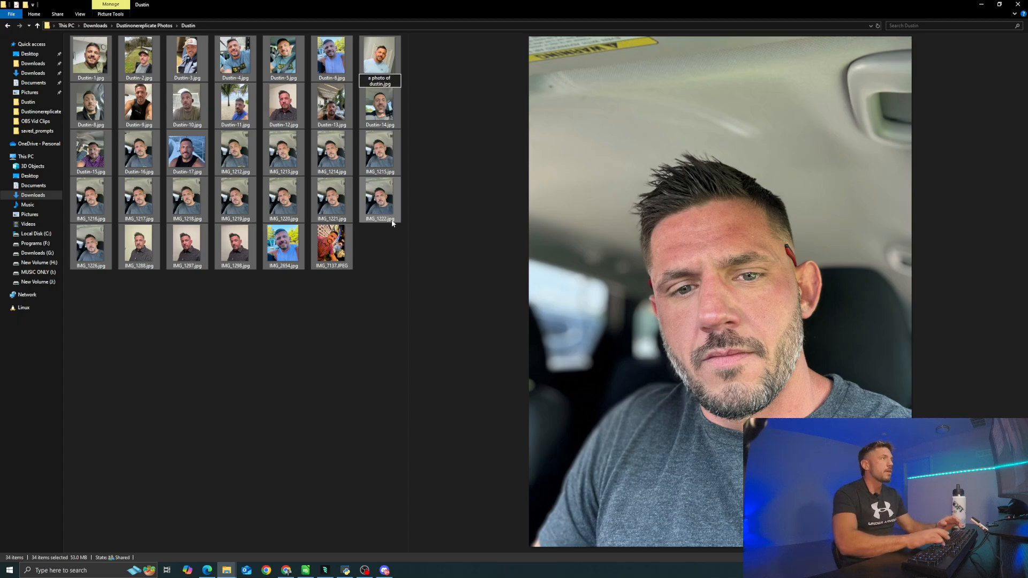
key(Return)
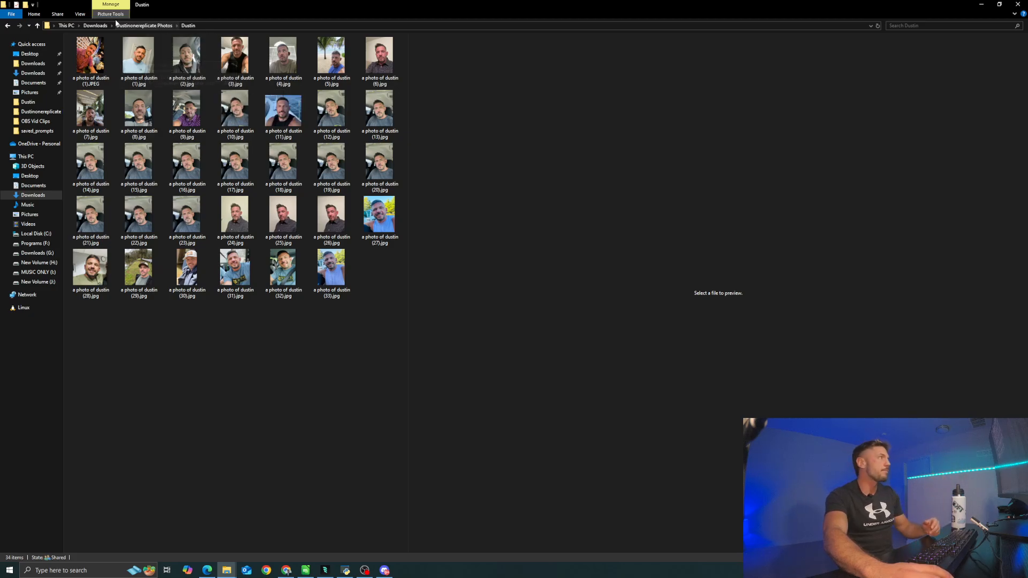
- In the parent folder, view the Send to destinations for the training photo folder, and minimize the file window
click(137, 26)
right_click(99, 68)
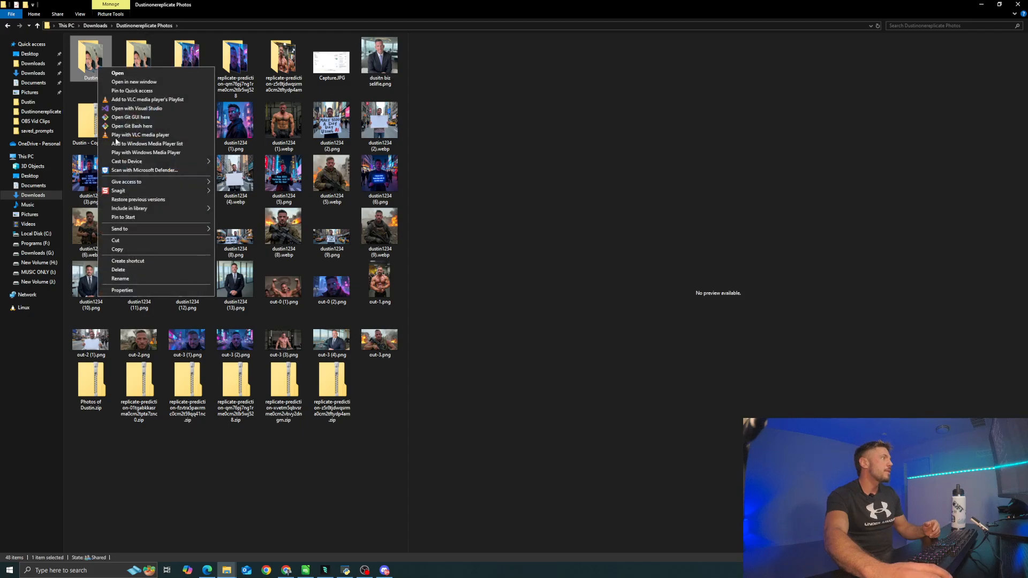
mouse_move(160, 233)
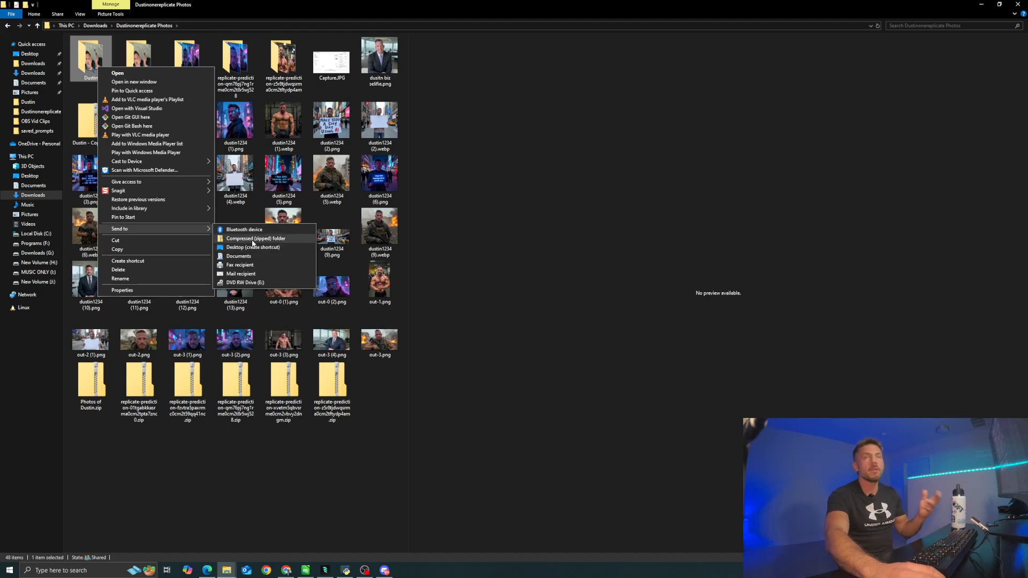
click(984, 5)
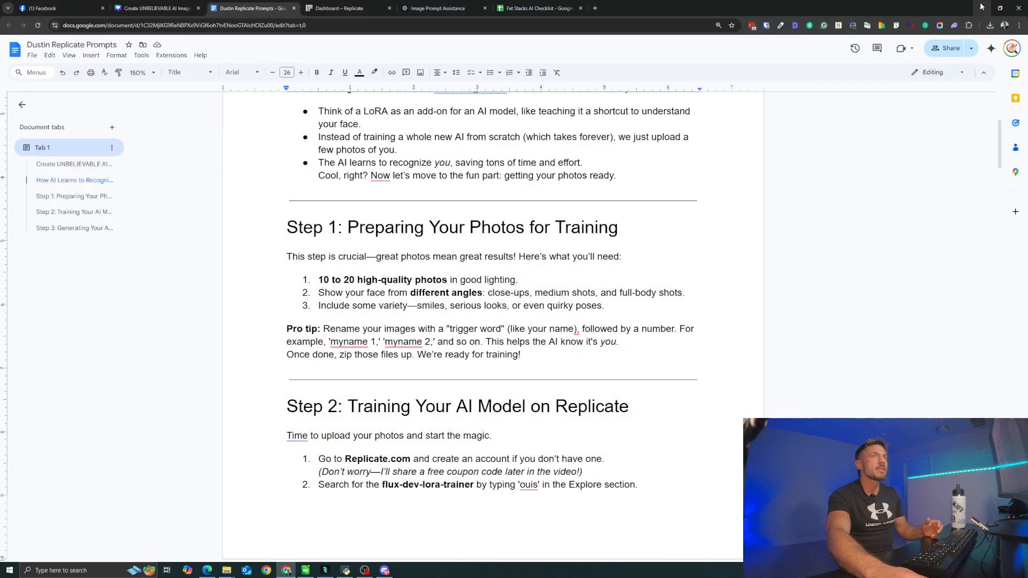
- Read the document's Step 2 training instructions and switch to the Replicate dashboard to look it over
scroll(374, 245, down, 4)
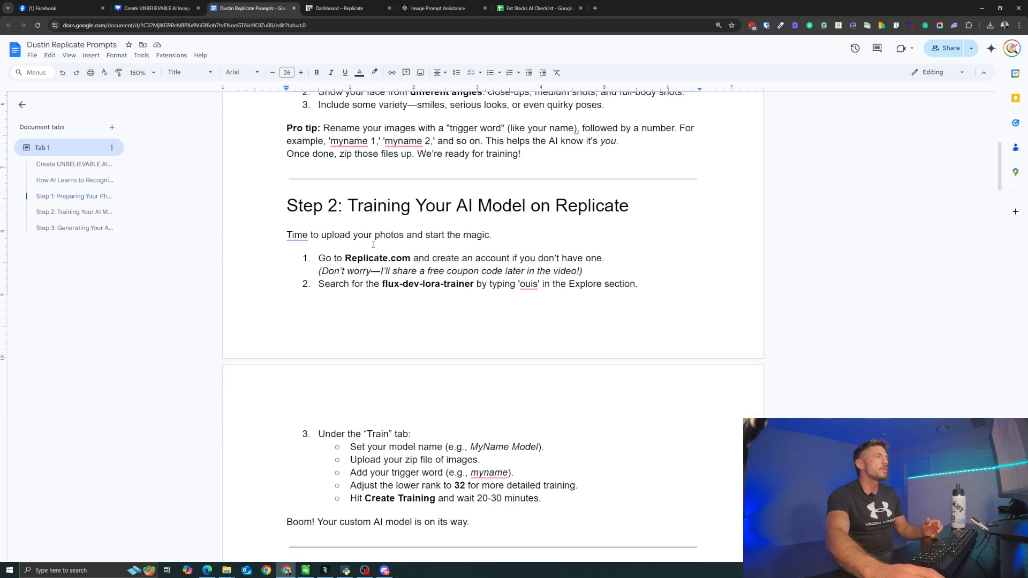
click(355, 7)
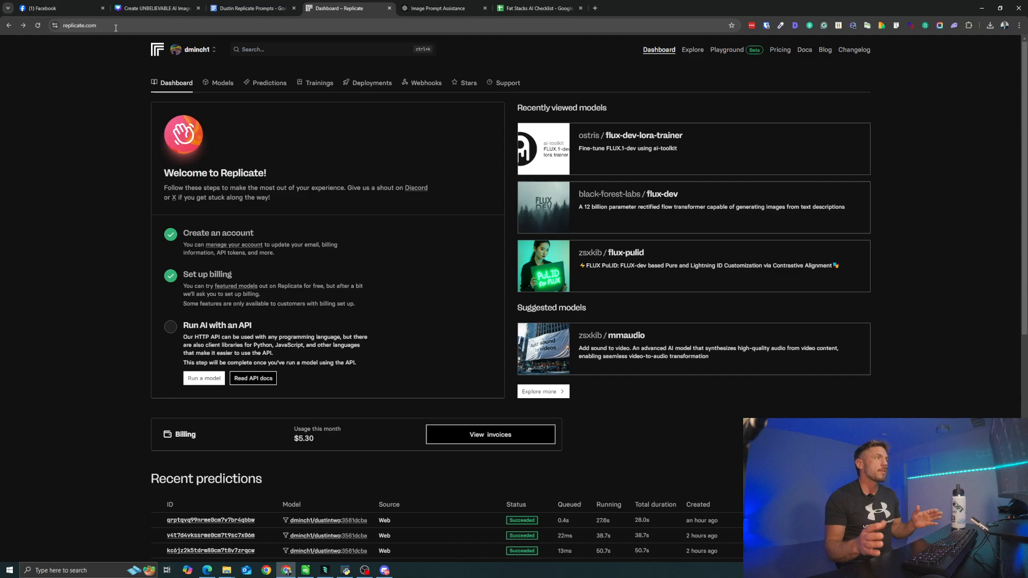
scroll(216, 165, down, 2)
scroll(216, 165, up, 2)
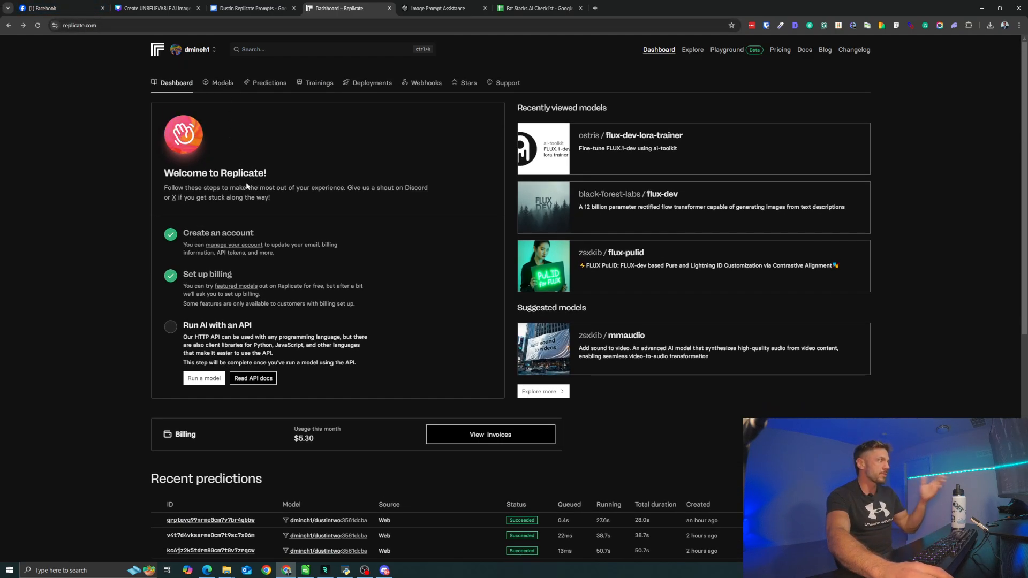
- Start a Replicate search and check Step 2 of the Google Docs document for the trainer model's name
click(256, 48)
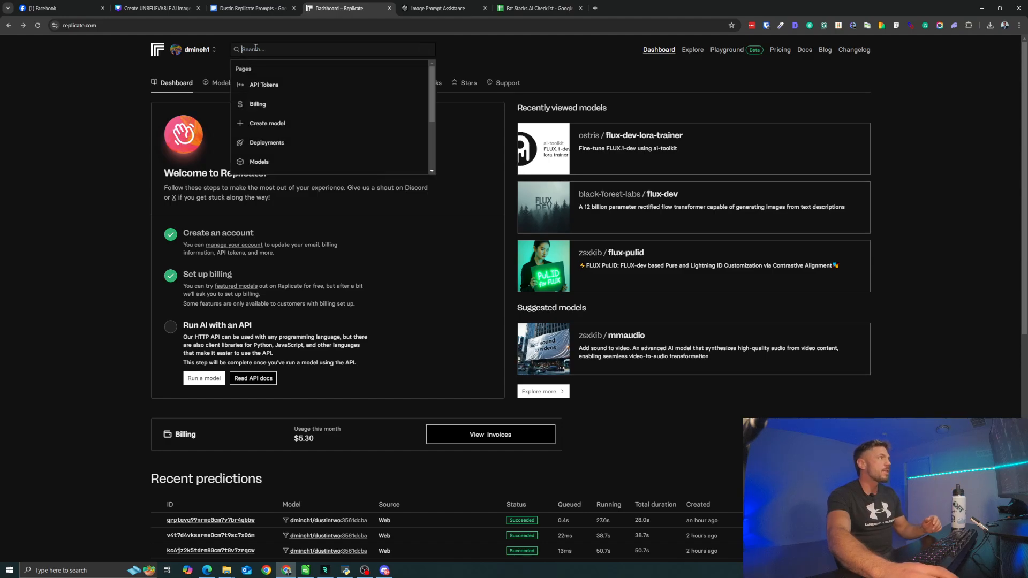
click(252, 8)
scroll(386, 206, down, 3)
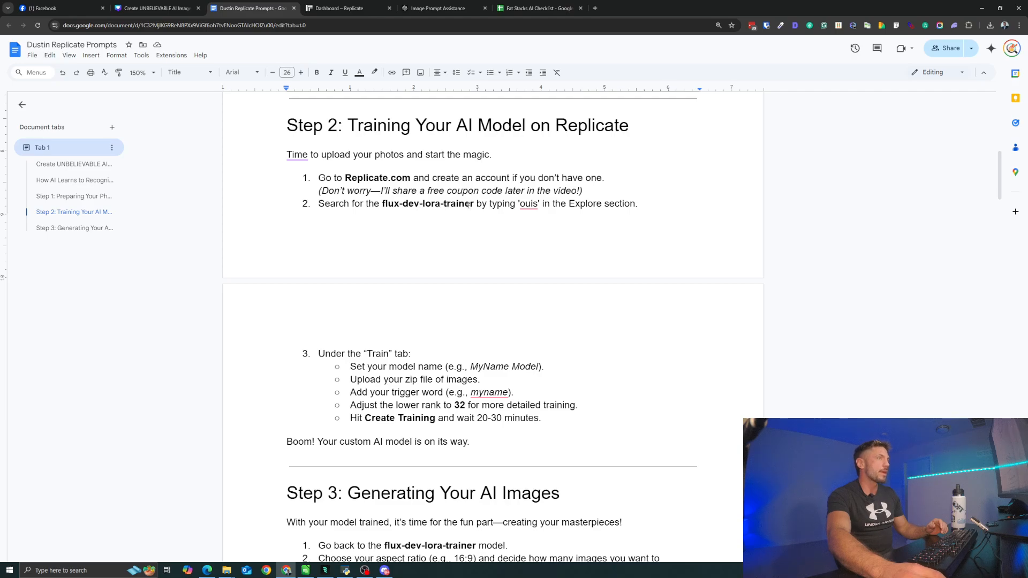
- Search Replicate for "ostris" and open the training form of the ostris/flux-dev-lora-trainer model
click(337, 8)
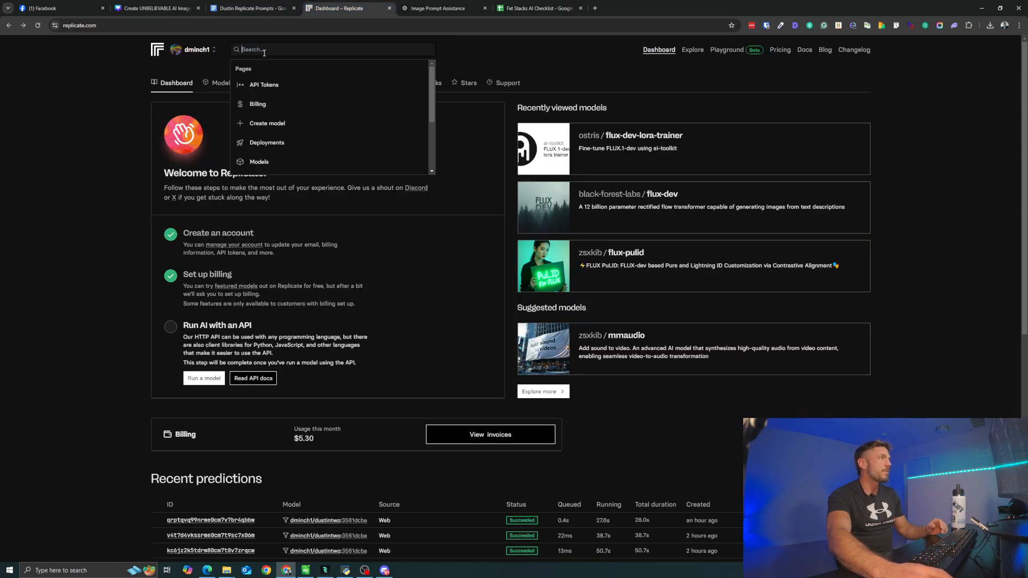
text(os)
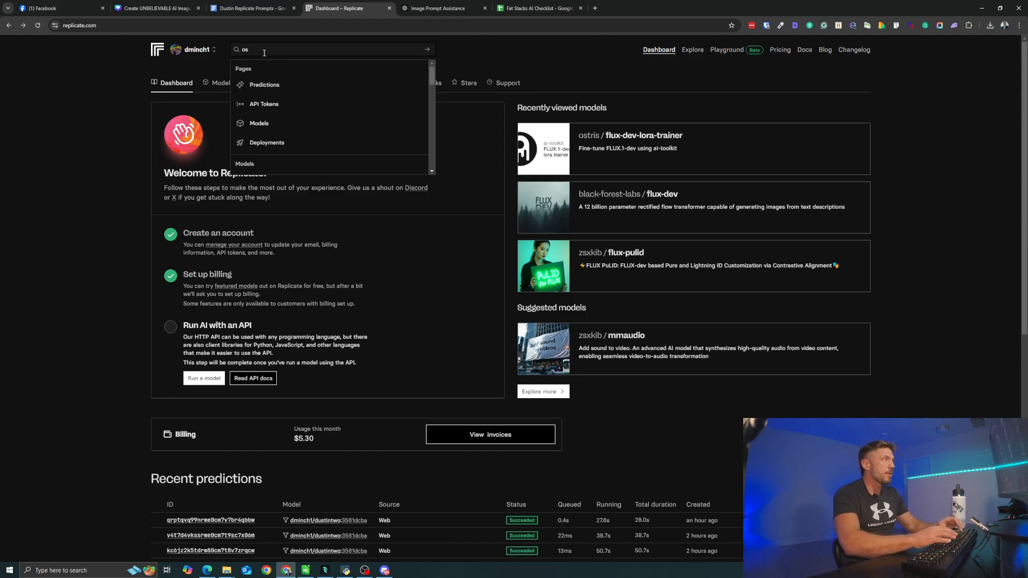
text(tris)
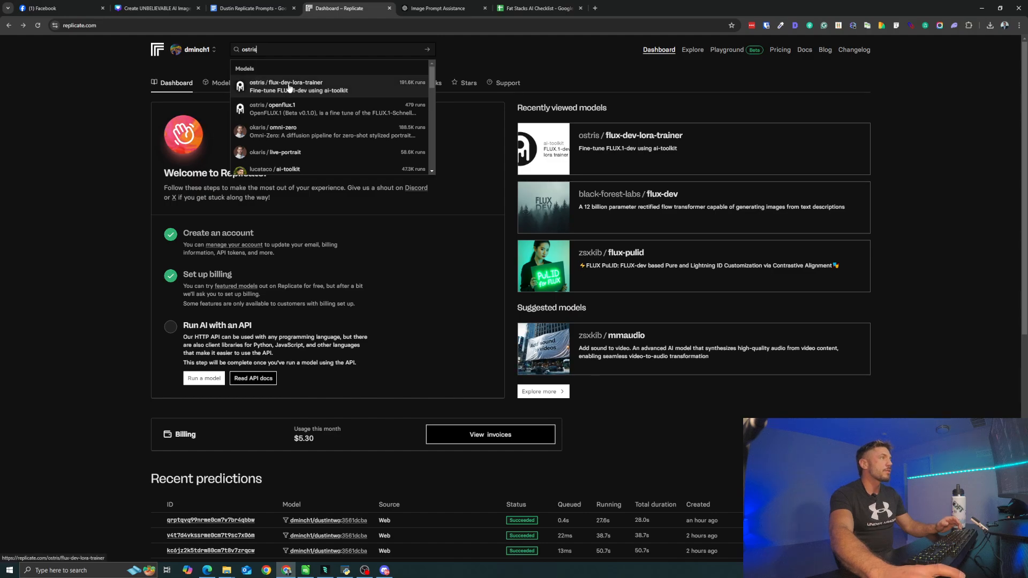
click(289, 87)
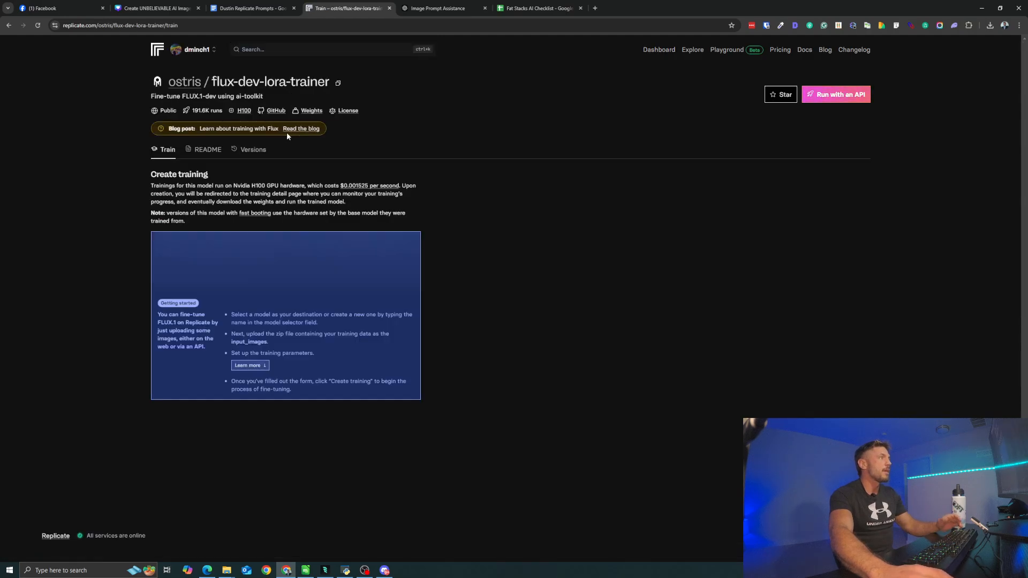
scroll(280, 196, down, 1)
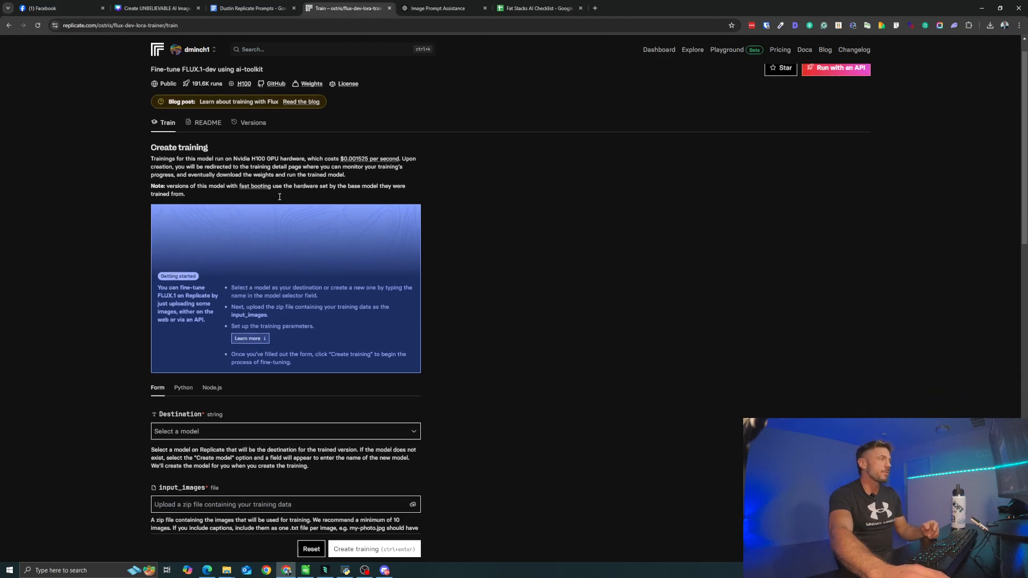
- Create a new destination model named with the person's first name followed by "three", and make it private
scroll(280, 197, down, 3)
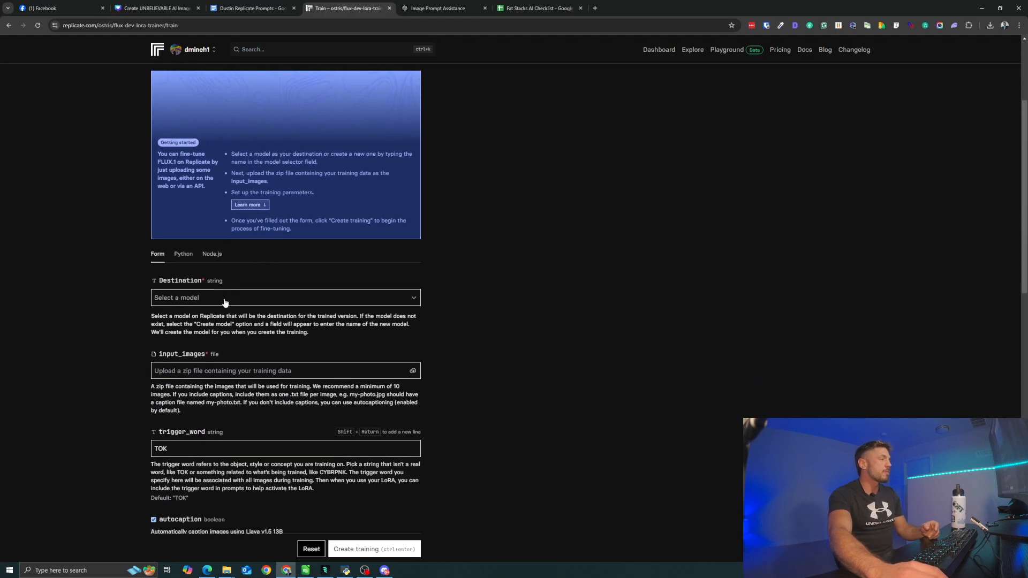
click(225, 299)
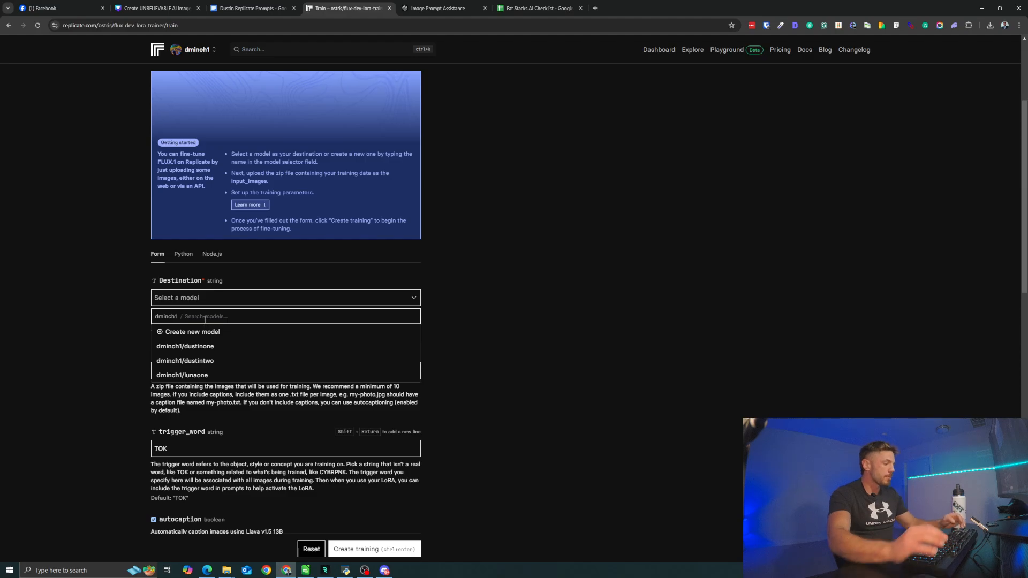
text(dustin)
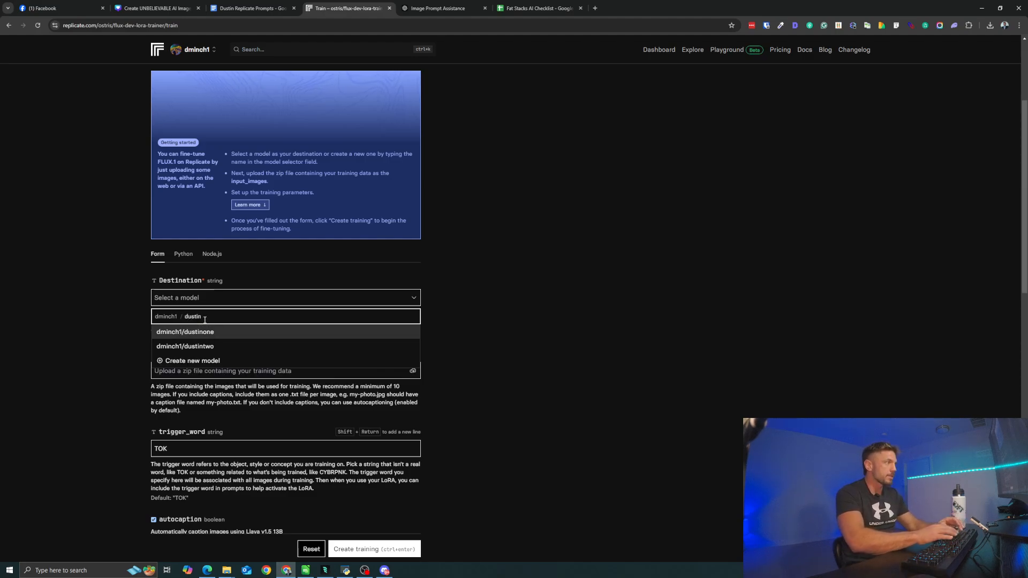
text(three)
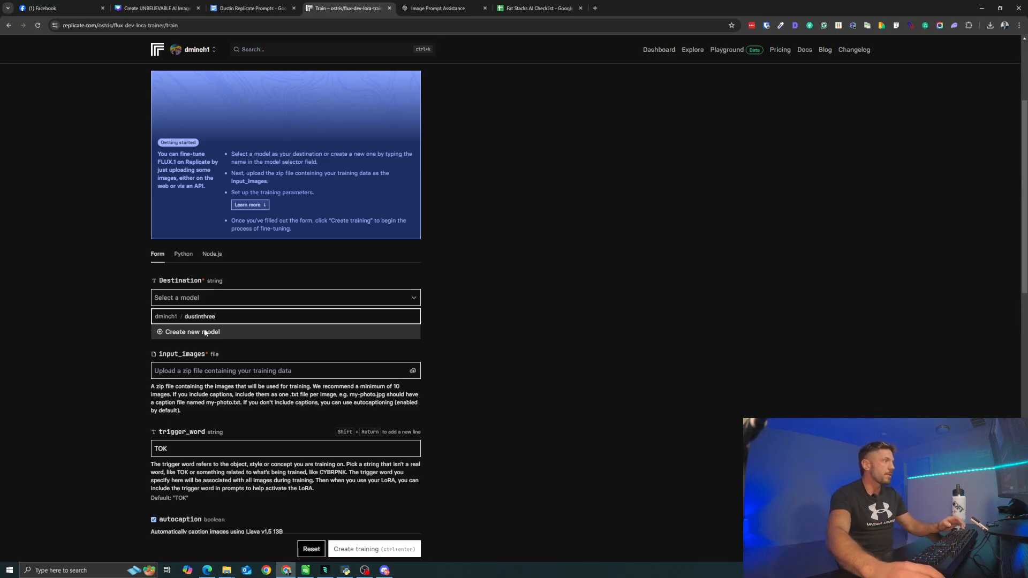
click(197, 332)
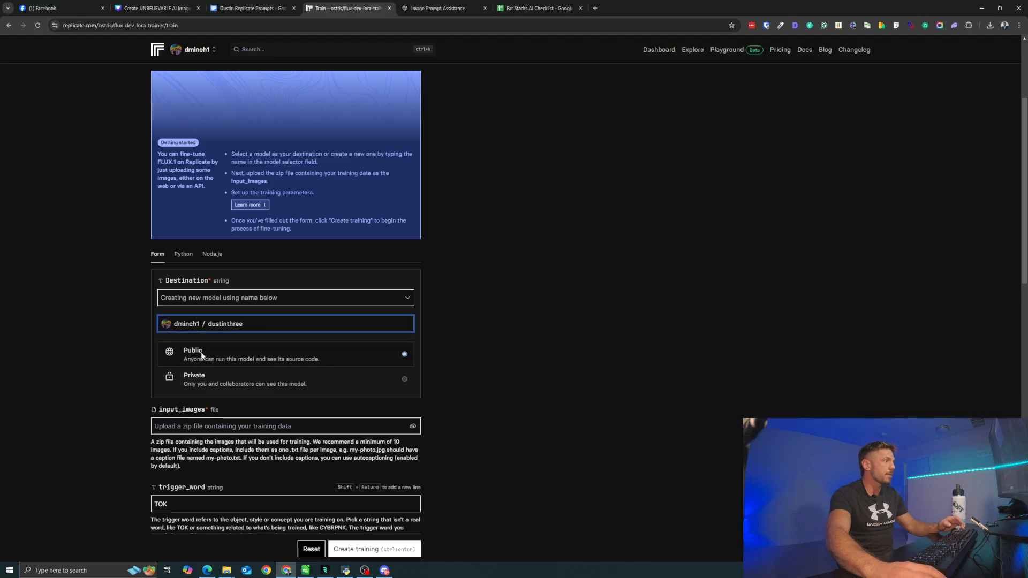
click(203, 383)
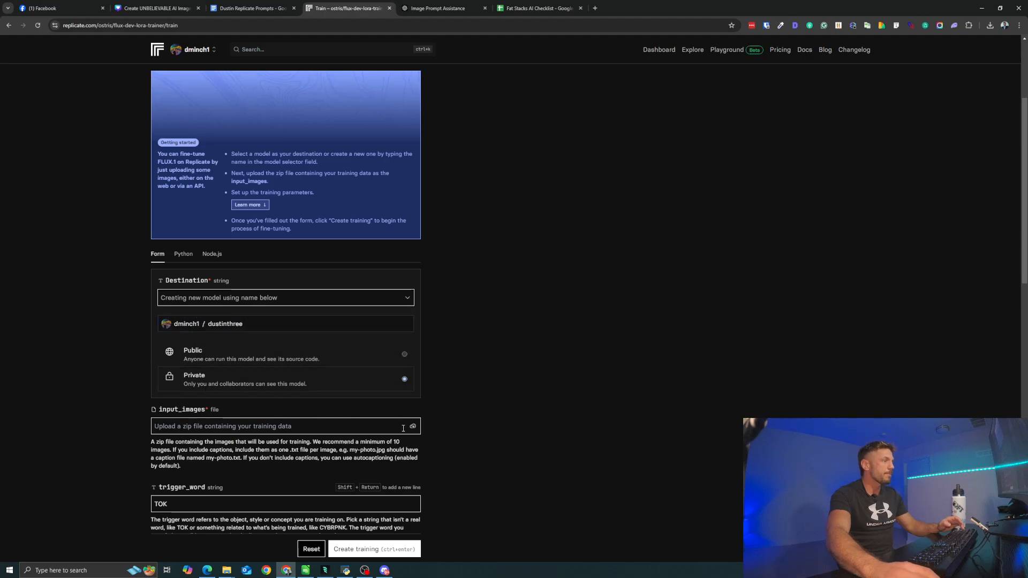
- Upload the zip file of the person's photos as the training's input_images
scroll(158, 335, down, 2)
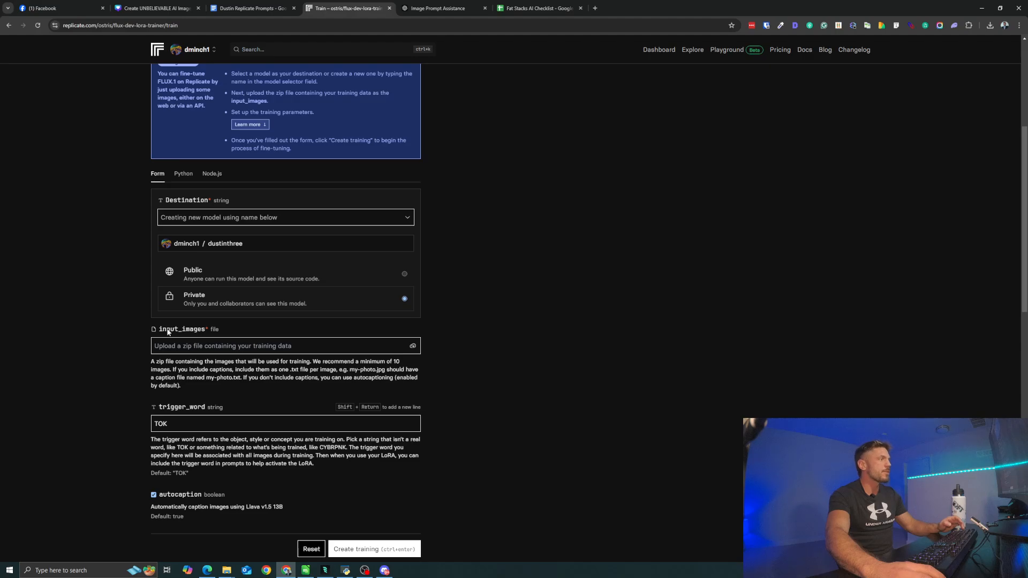
click(412, 347)
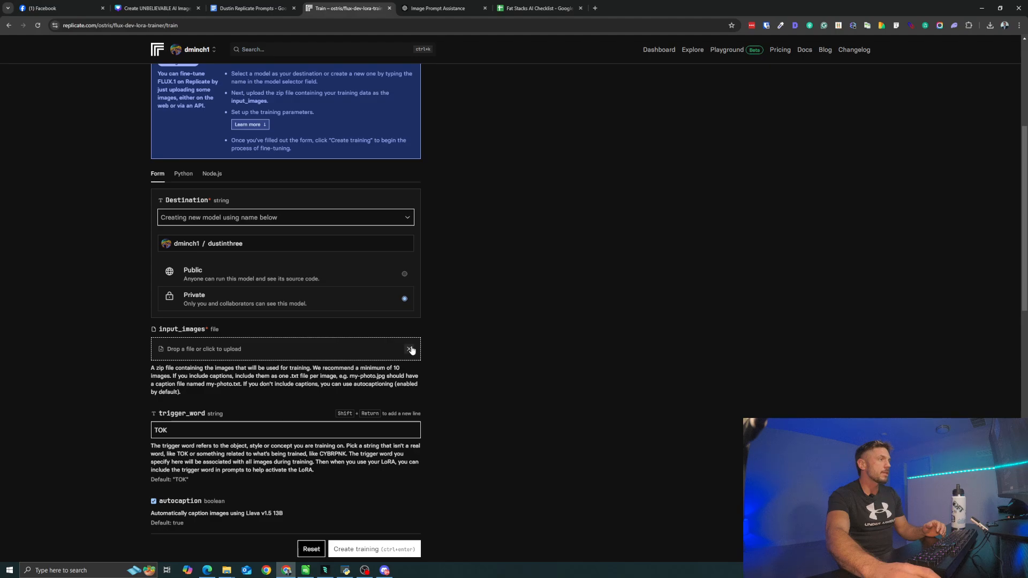
click(227, 349)
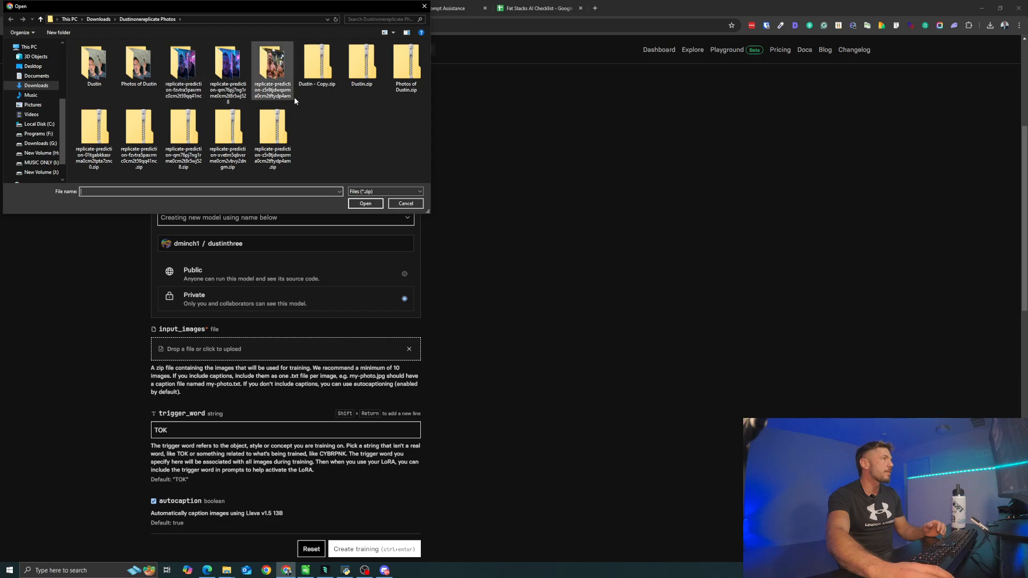
click(405, 79)
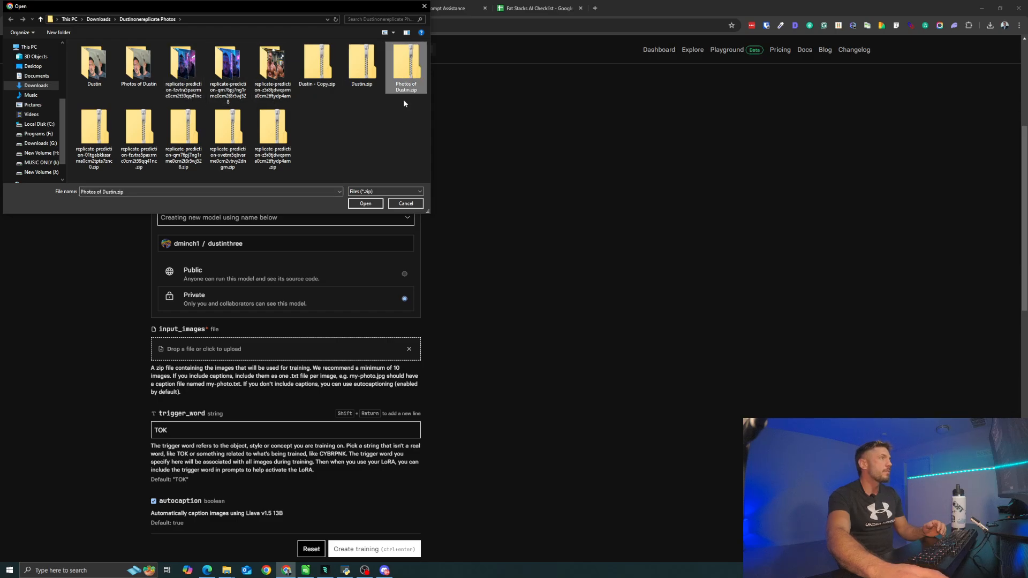
click(367, 203)
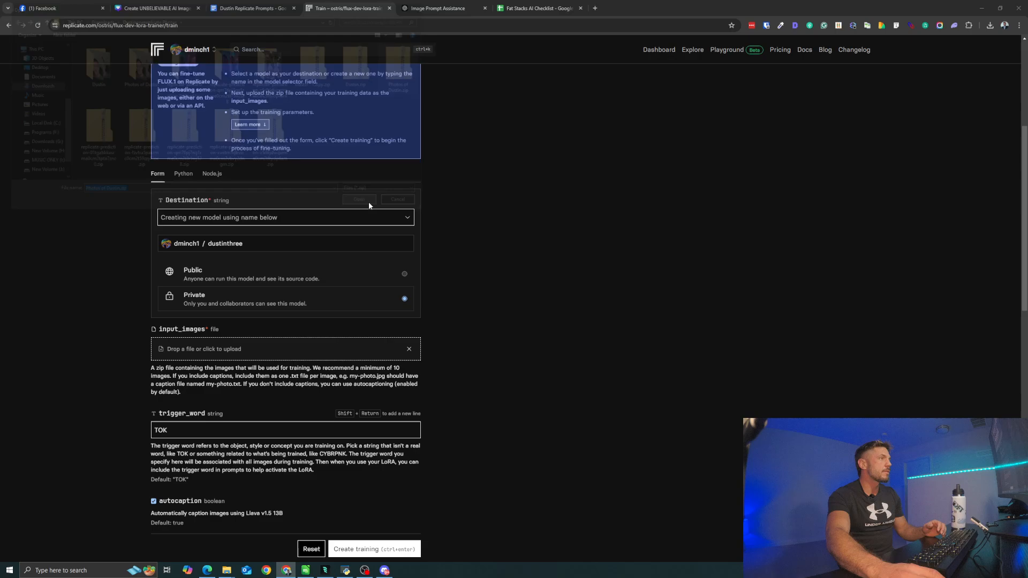
- Replace the default trigger_word with the person's first name
scroll(241, 343, down, 2)
double_click(197, 324)
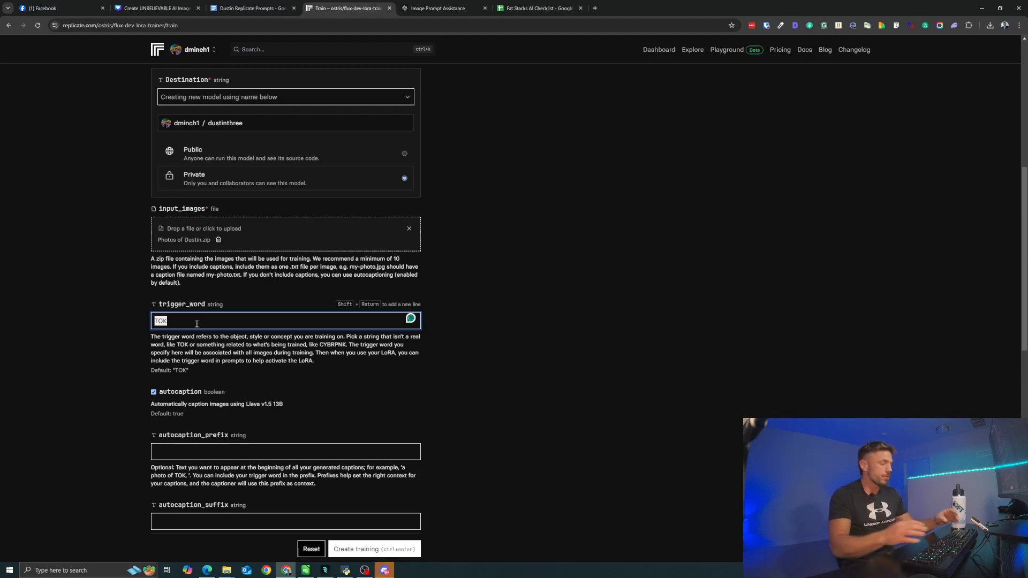
text(Dustin)
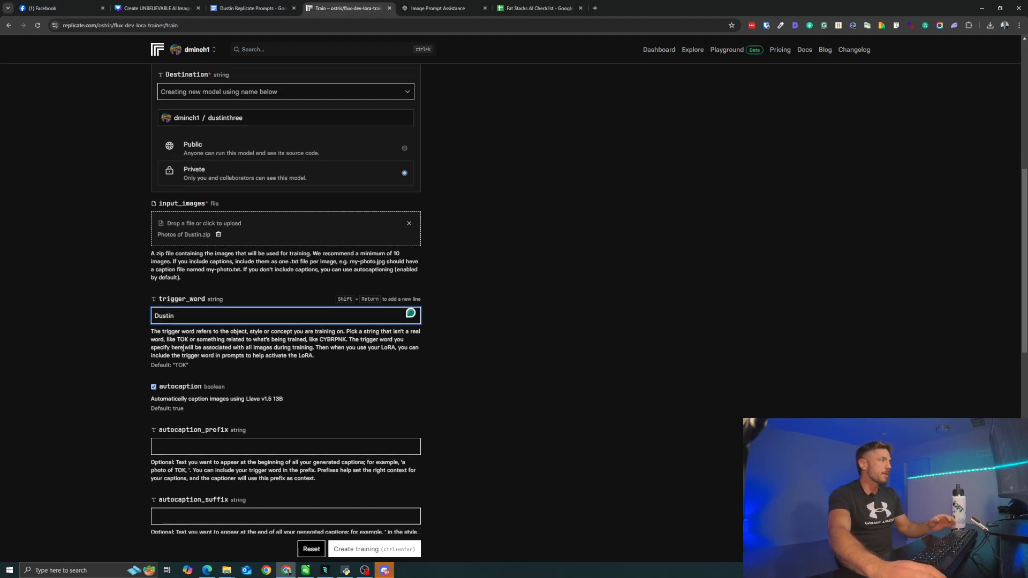
- Set the autocaption_prefix to "a photo" followed by the person's first name in lowercase
scroll(166, 276, down, 1)
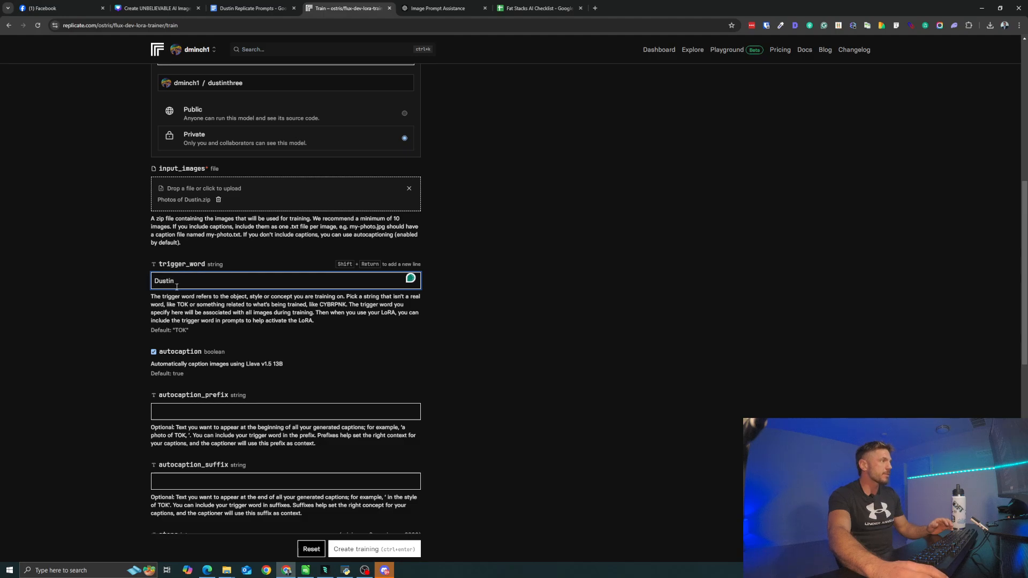
scroll(177, 287, up, 2)
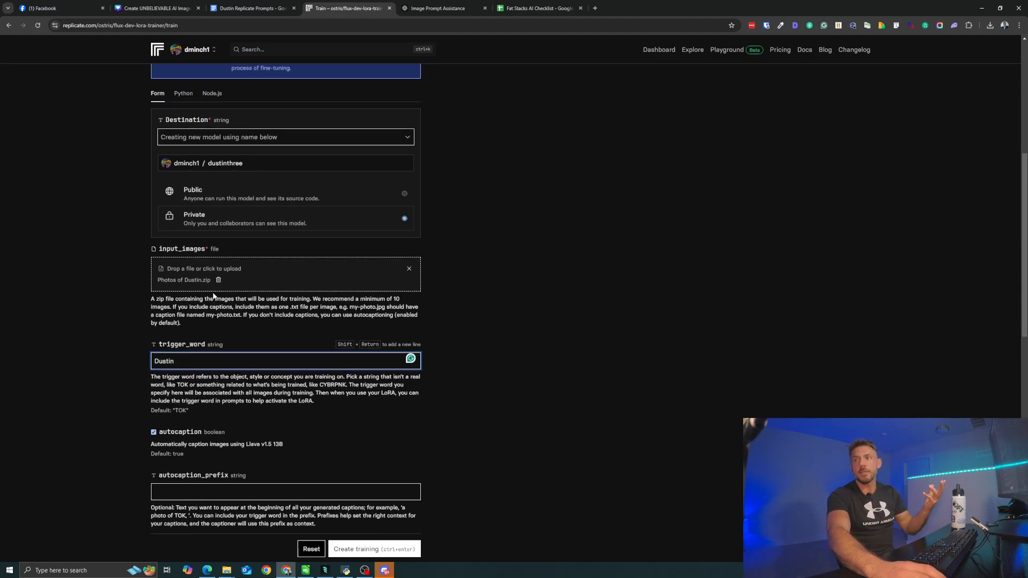
scroll(213, 296, down, 5)
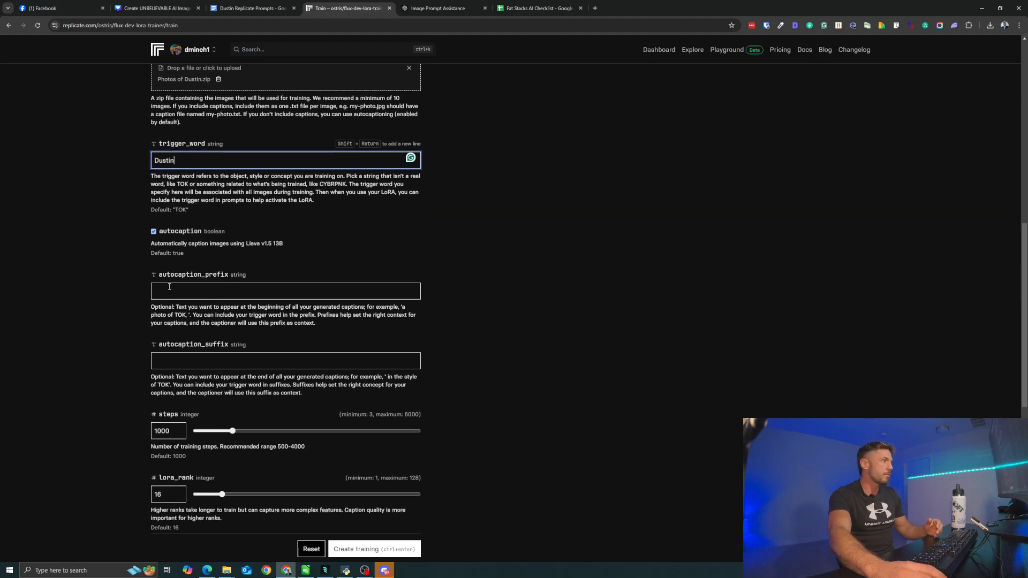
click(167, 292)
text(a )
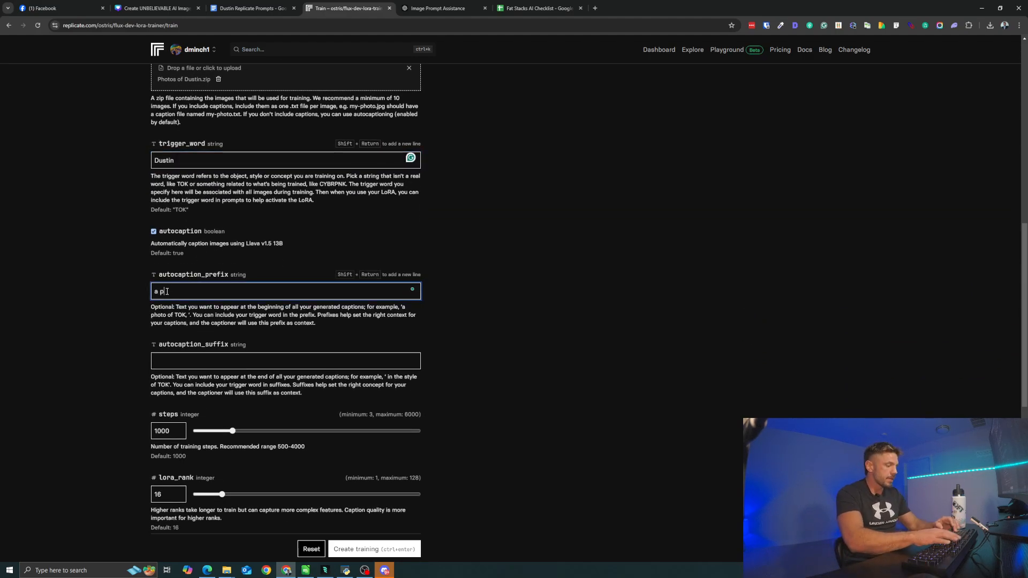
text(photo )
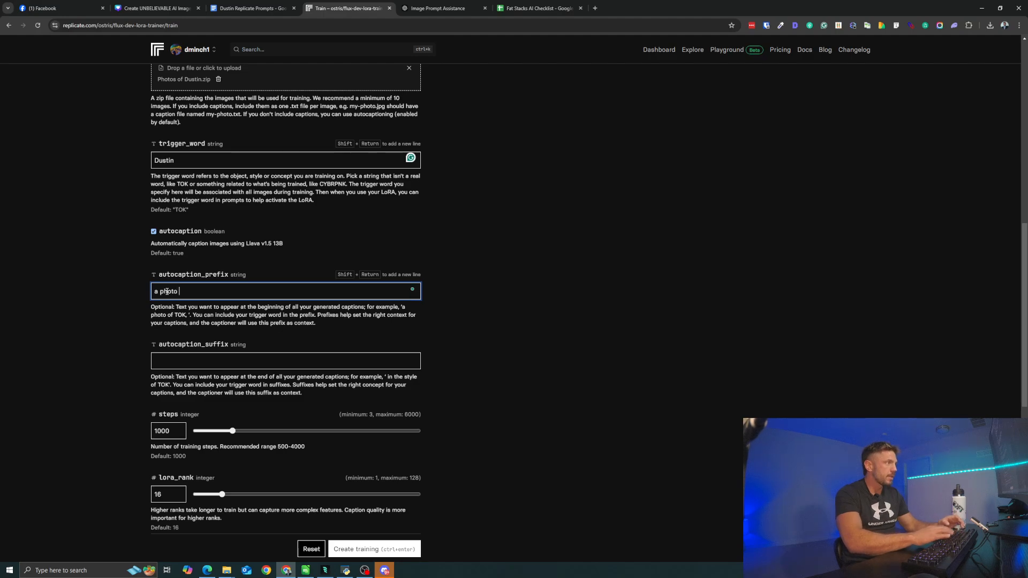
text(duys)
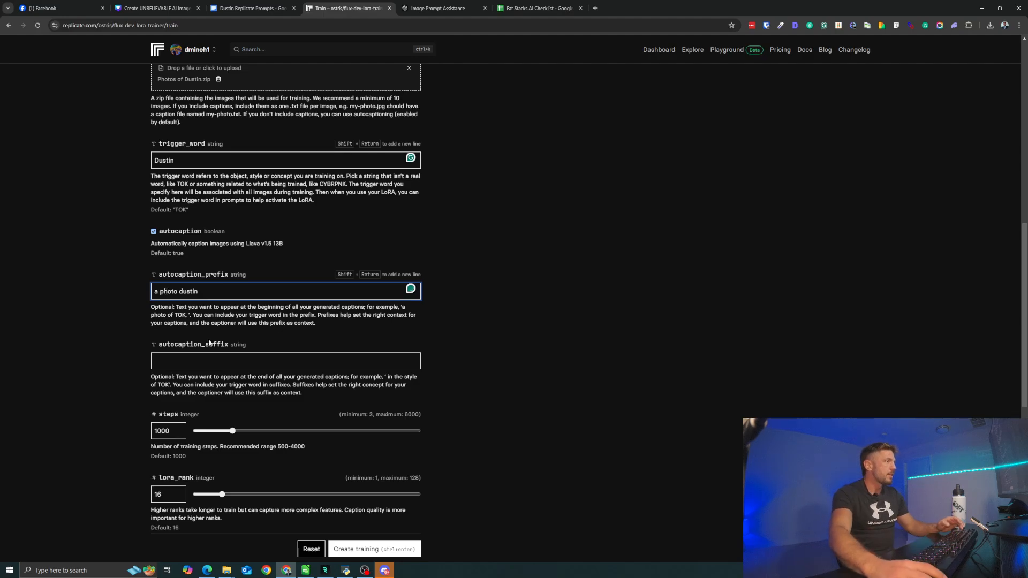
- Raise the training's lora_rank to 32
scroll(189, 368, down, 2)
scroll(196, 364, down, 2)
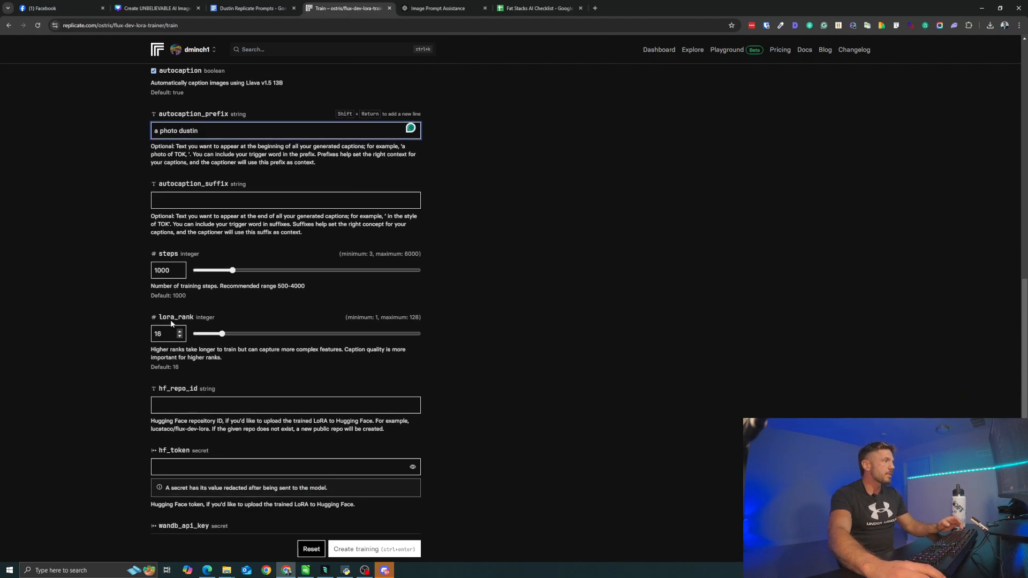
click(225, 336)
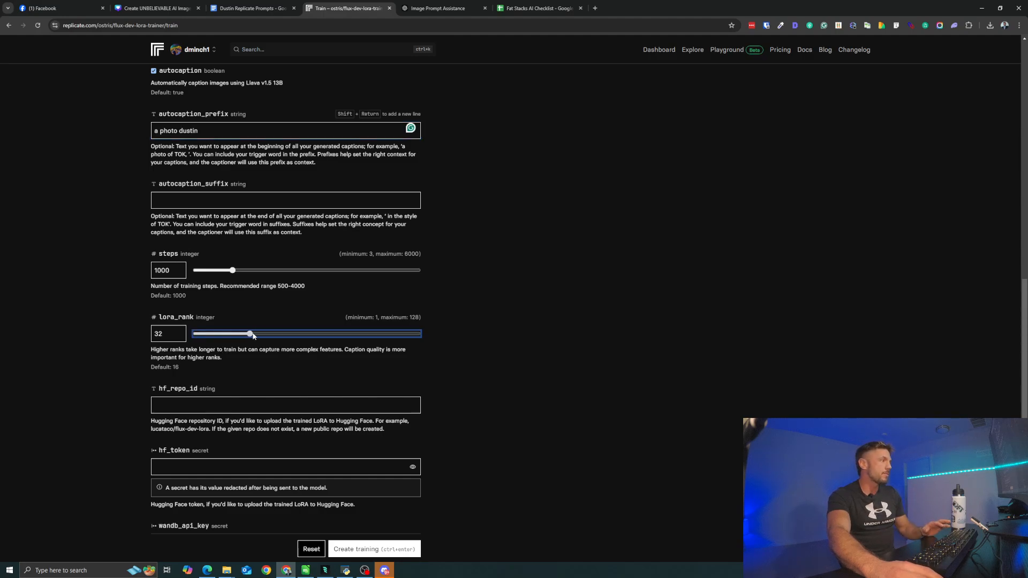
drag(252, 336, 251, 336)
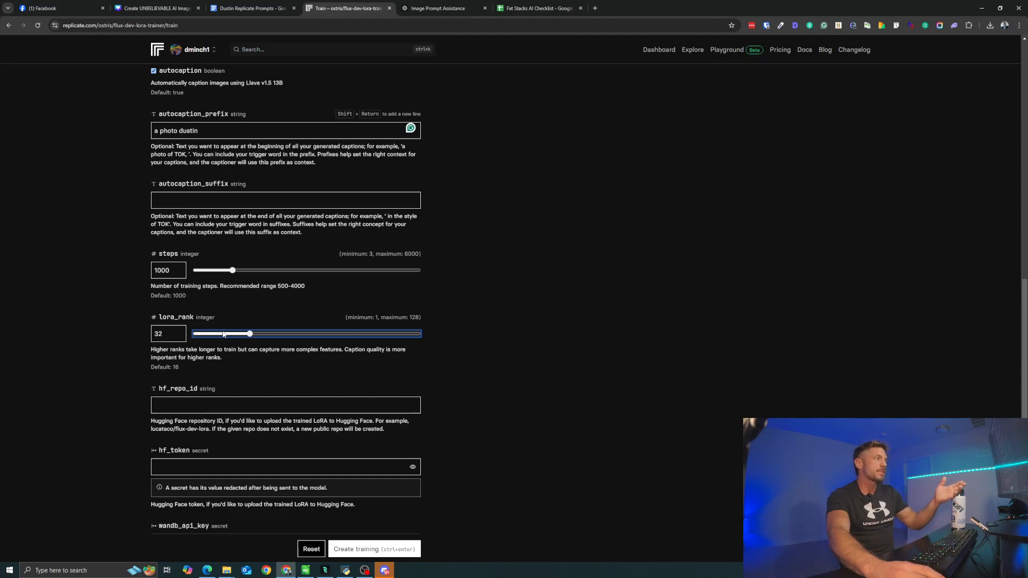
- Leave the Hugging Face and Weights and Biases settings at their defaults and create the training
scroll(219, 338, down, 3)
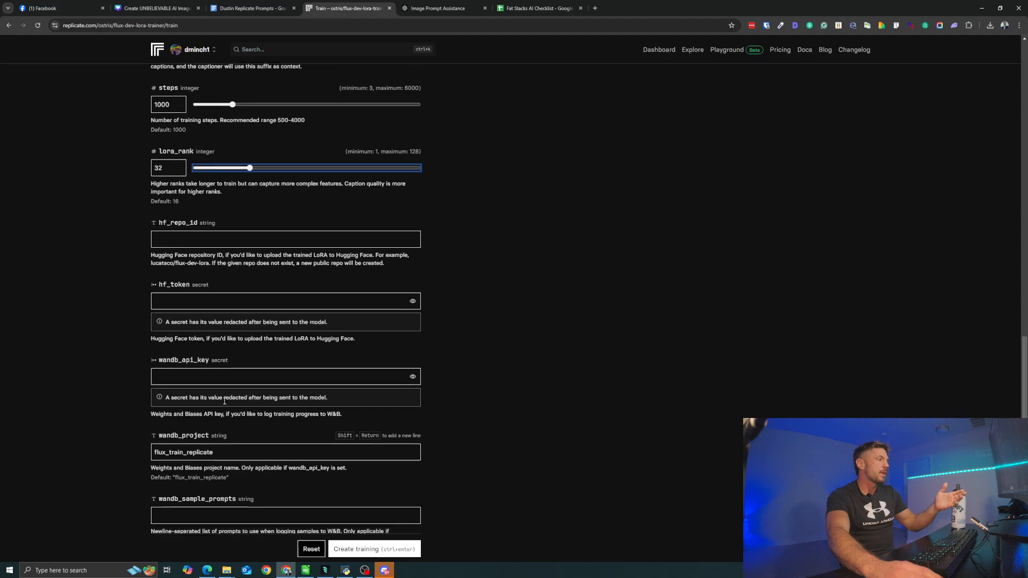
scroll(224, 400, down, 2)
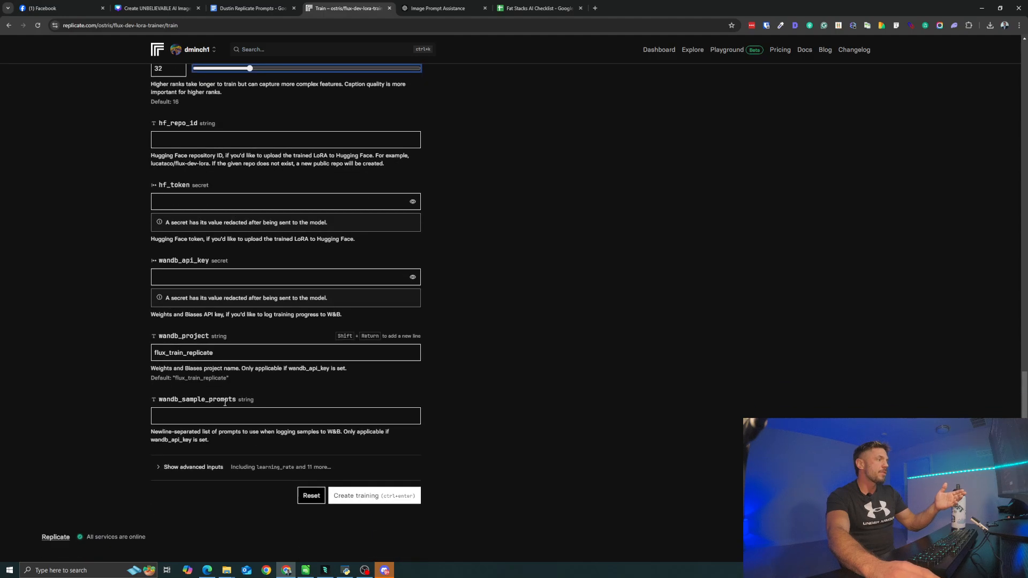
click(358, 498)
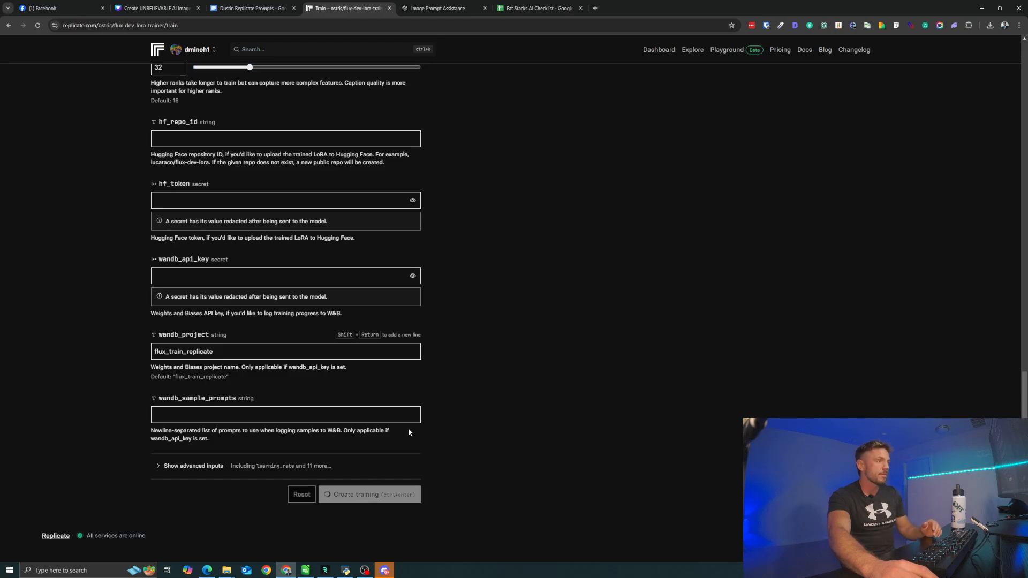
- Look over the submitted training form, and examine the running training's input values and output logs
scroll(407, 431, up, 8)
scroll(407, 432, up, 7)
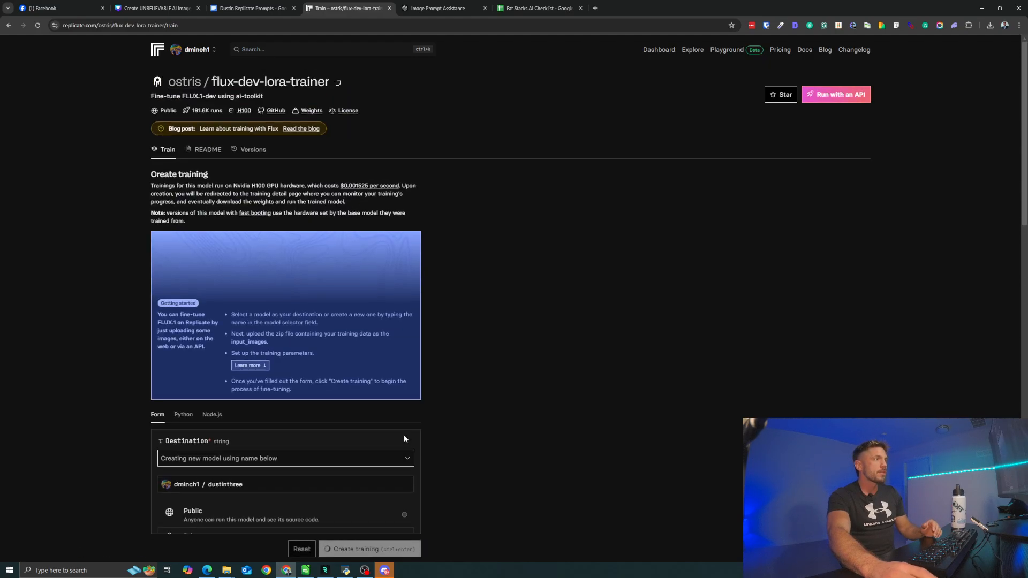
scroll(528, 317, down, 4)
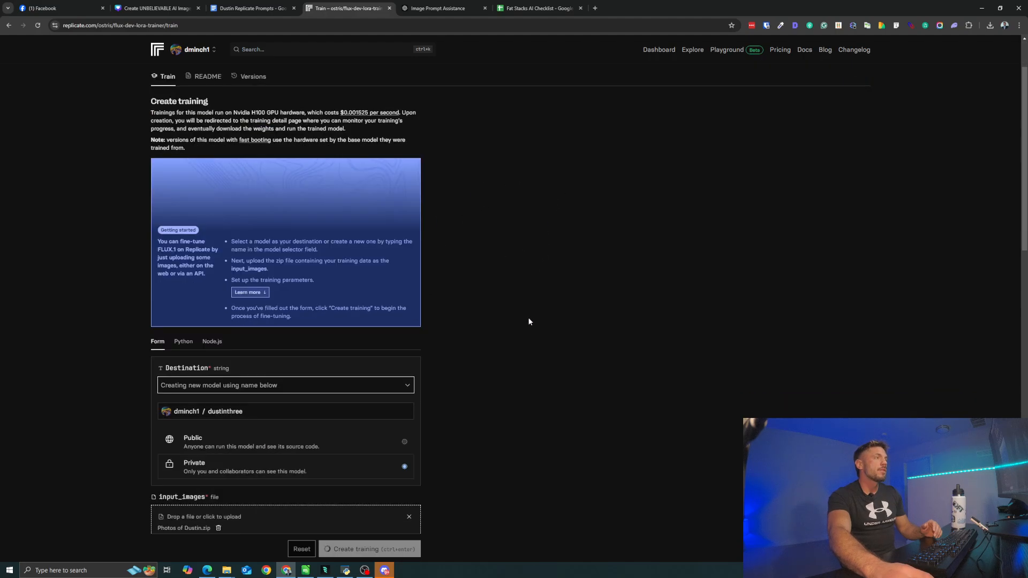
scroll(510, 333, up, 4)
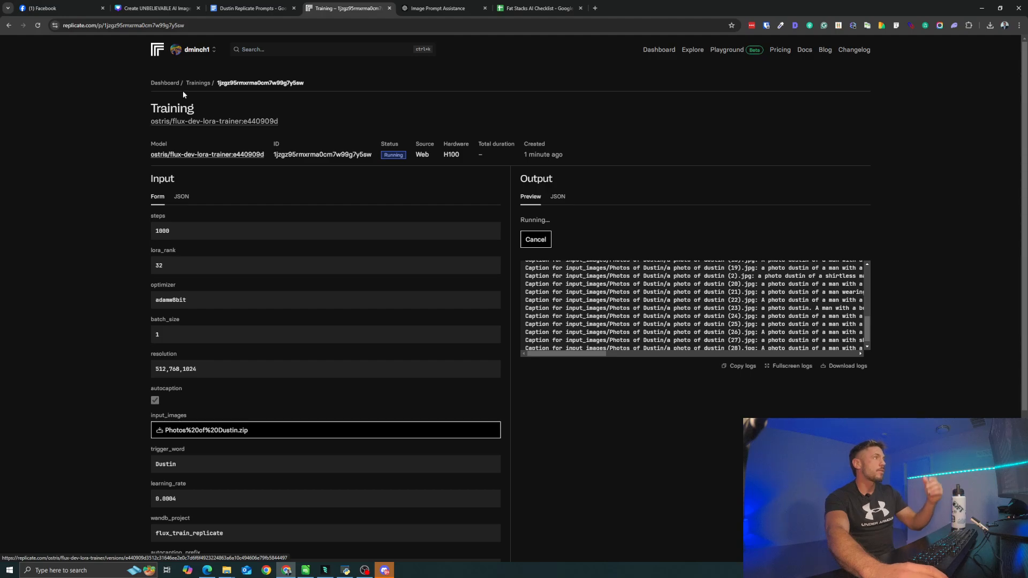
scroll(519, 269, down, 4)
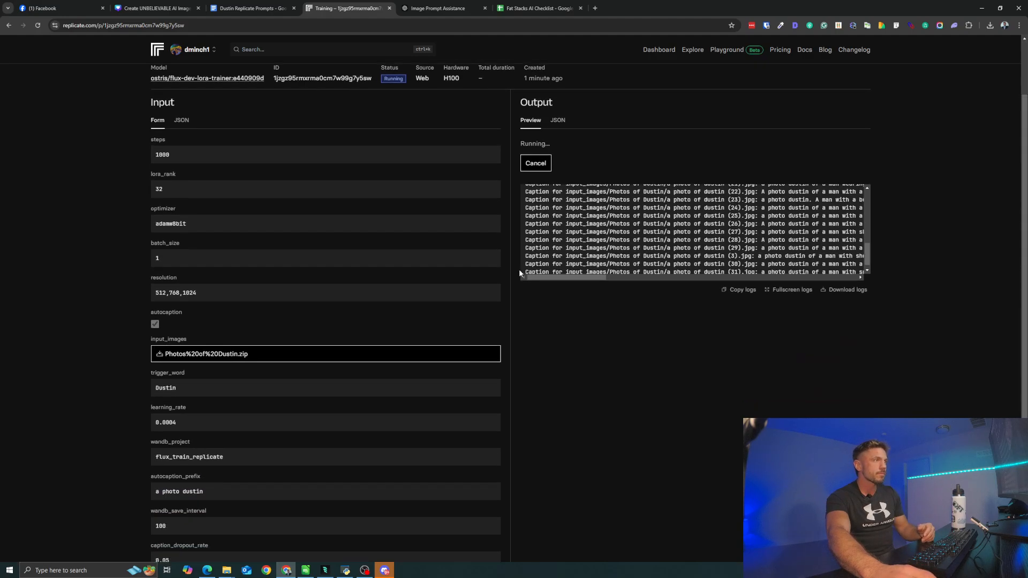
scroll(467, 325, up, 4)
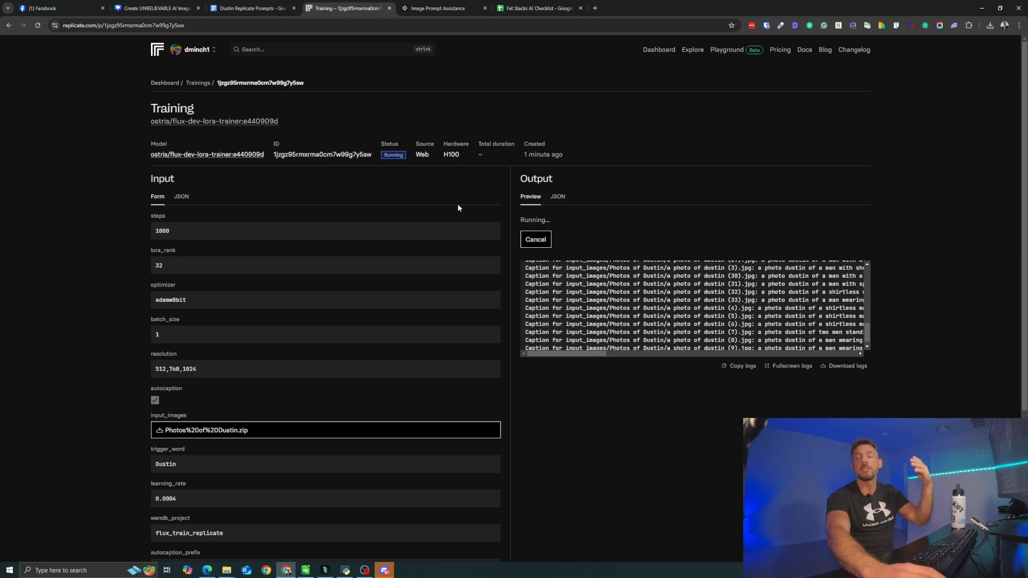
- Return to the dashboard and open the previously trained model from the newest recent prediction to look over its playground form
click(167, 84)
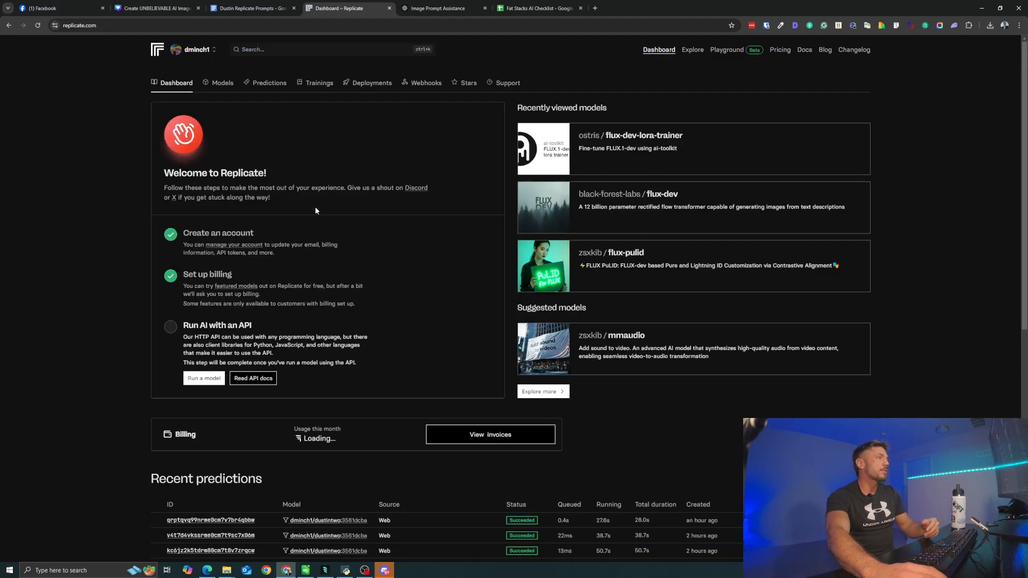
scroll(316, 210, down, 4)
scroll(339, 304, down, 2)
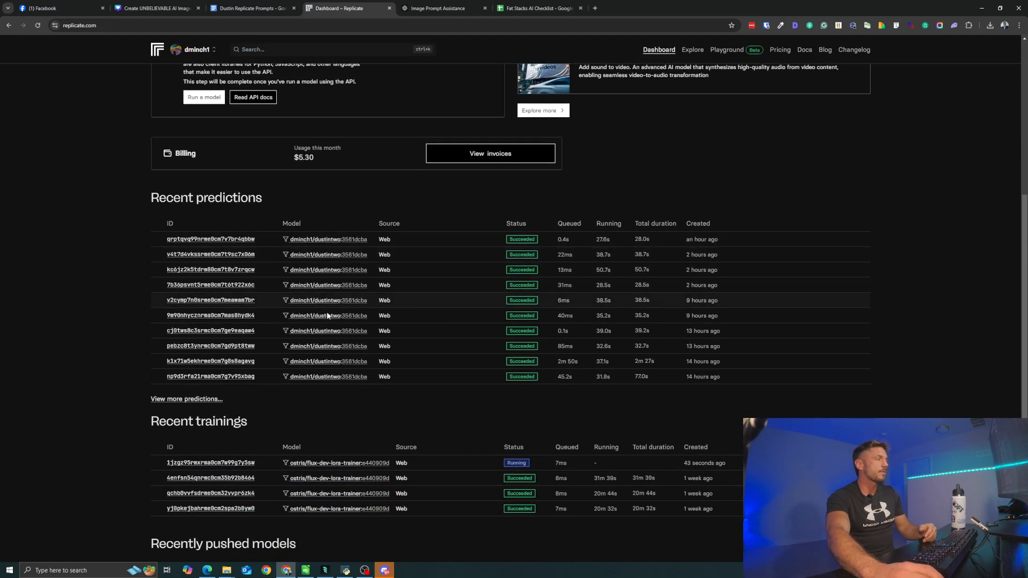
scroll(322, 284, down, 1)
scroll(302, 266, up, 1)
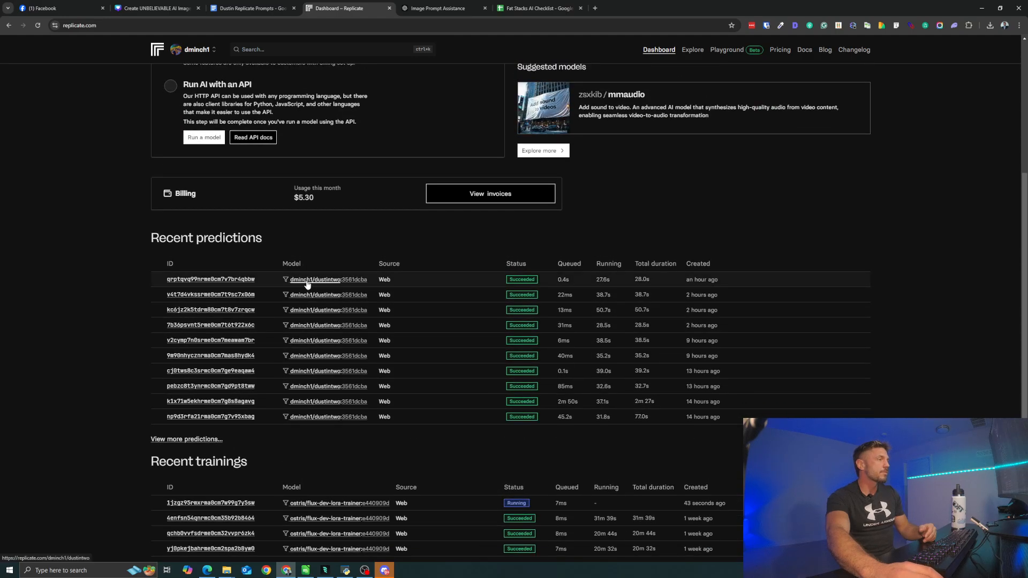
click(308, 280)
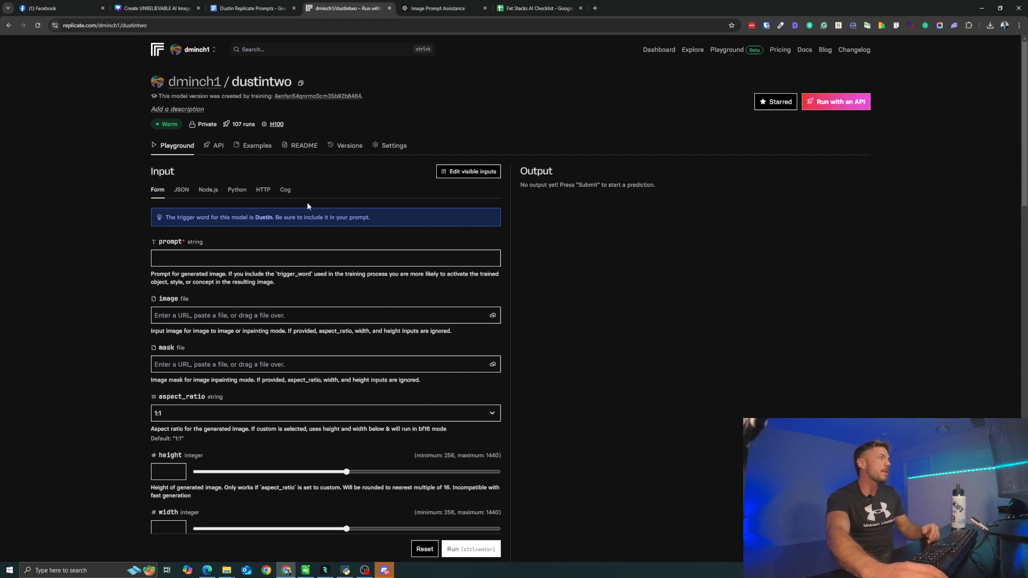
scroll(307, 202, down, 1)
scroll(257, 161, up, 1)
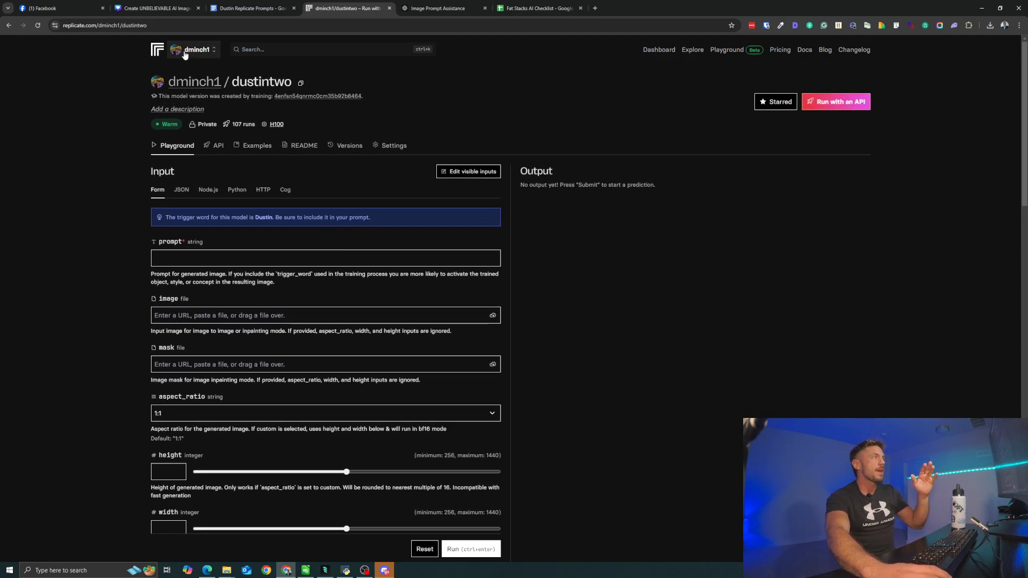
- Return to the dashboard, check the recent predictions list, and reopen the trained model's playground at its prompt field
click(645, 54)
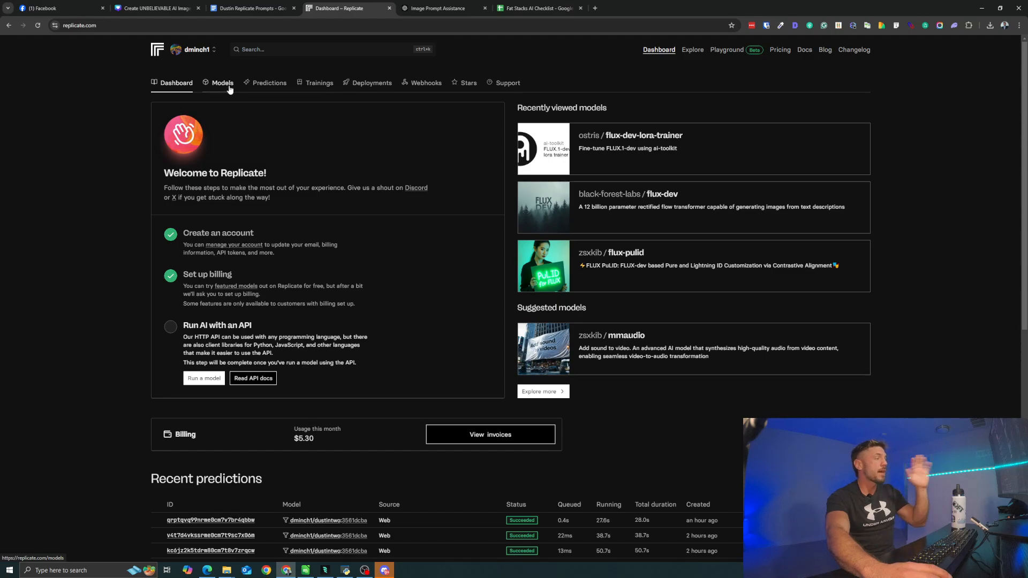
scroll(354, 394, down, 2)
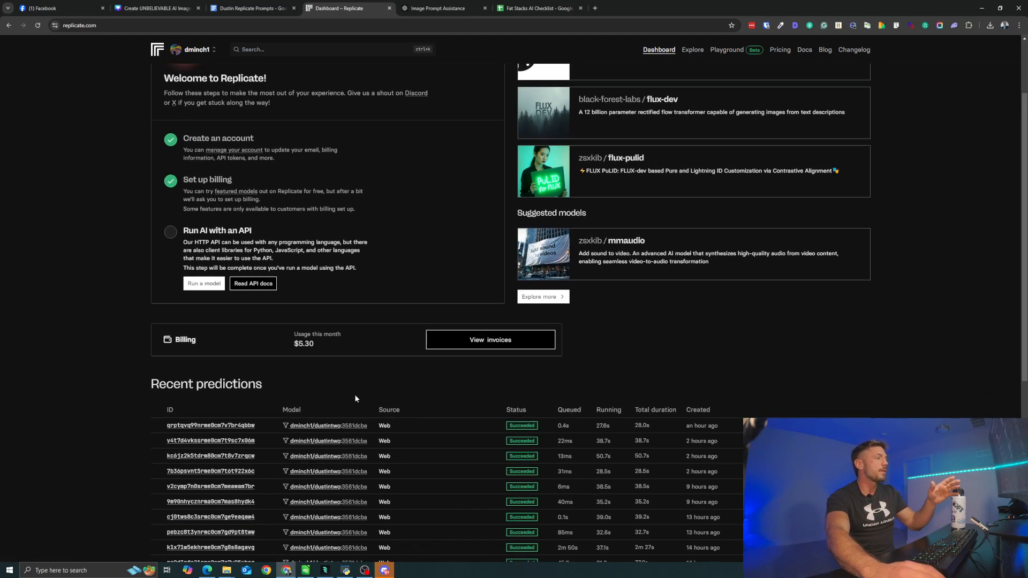
scroll(262, 262, up, 2)
scroll(270, 209, down, 2)
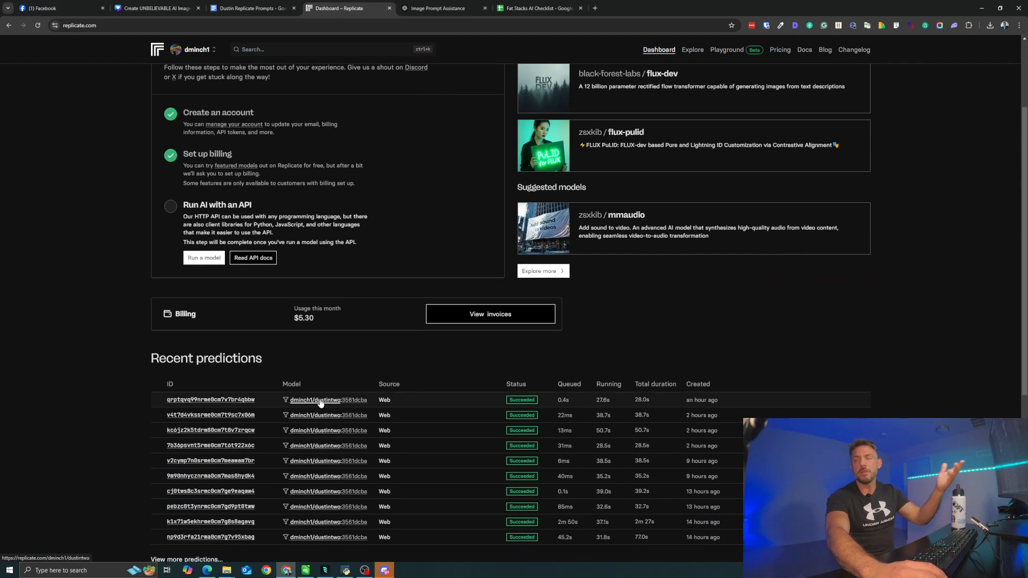
click(321, 402)
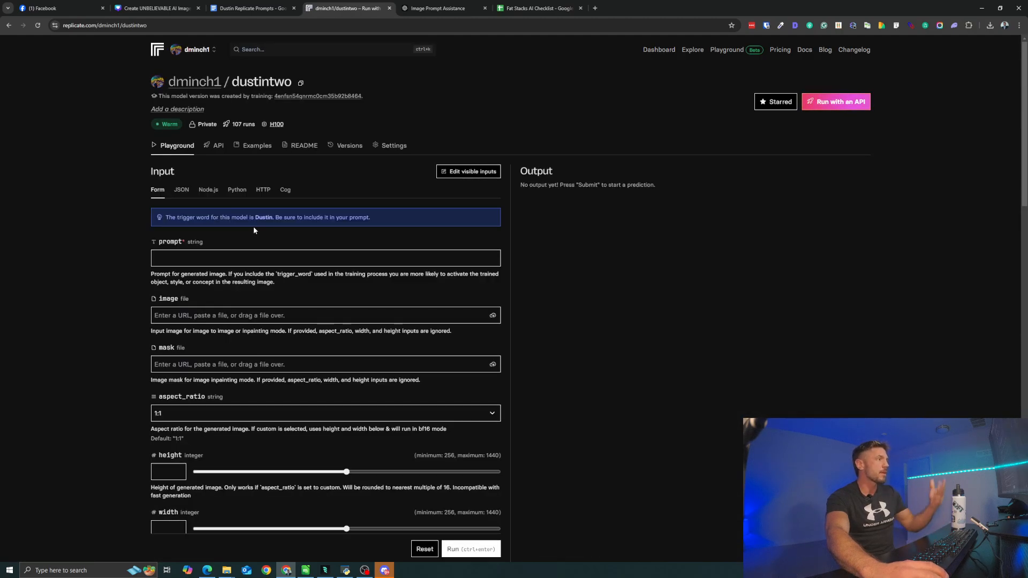
click(195, 242)
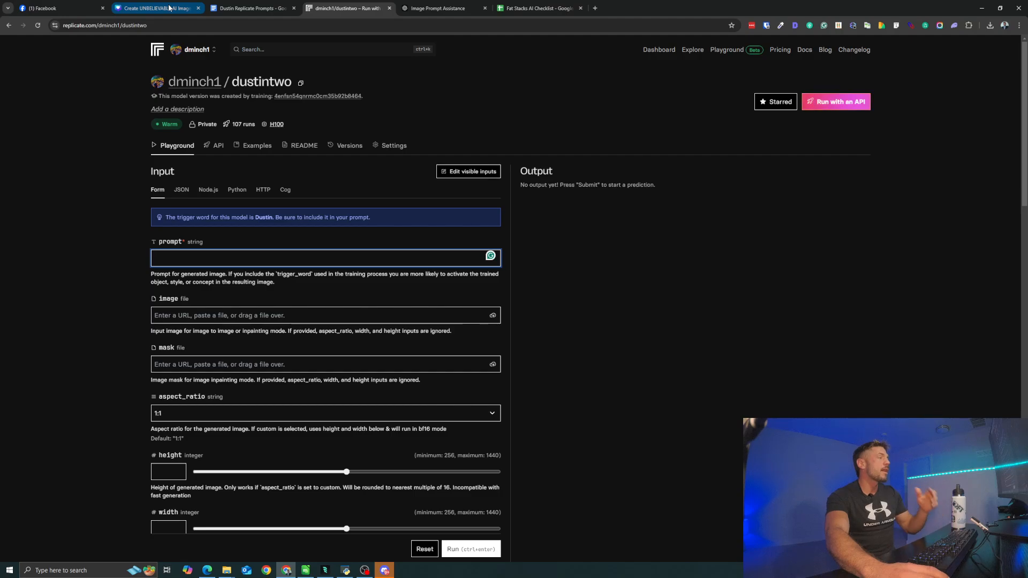
- Switch to the Replicate prompts document in Google Docs and review its instructions for training the model and generating images
key(ctrl+1)
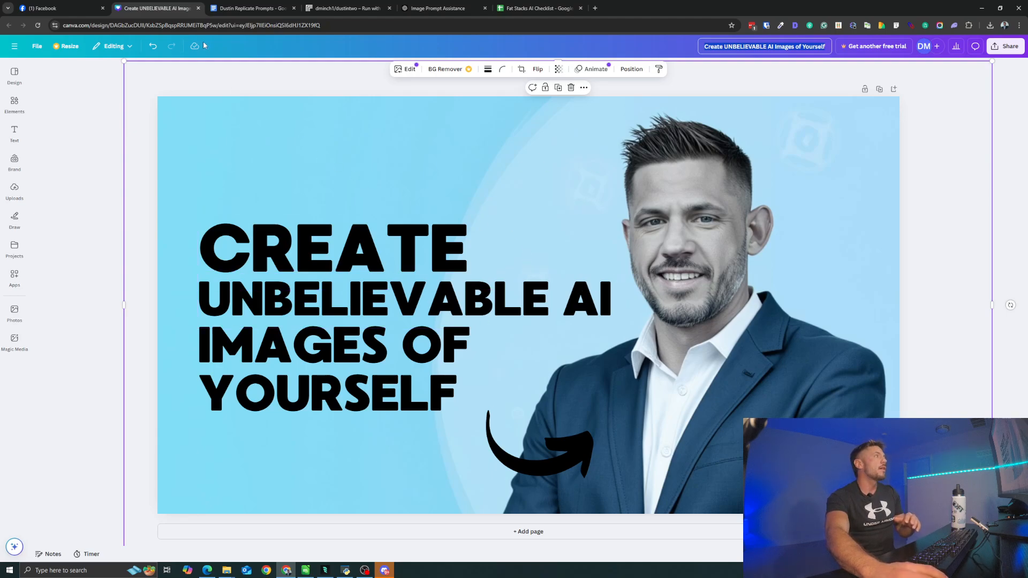
click(227, 8)
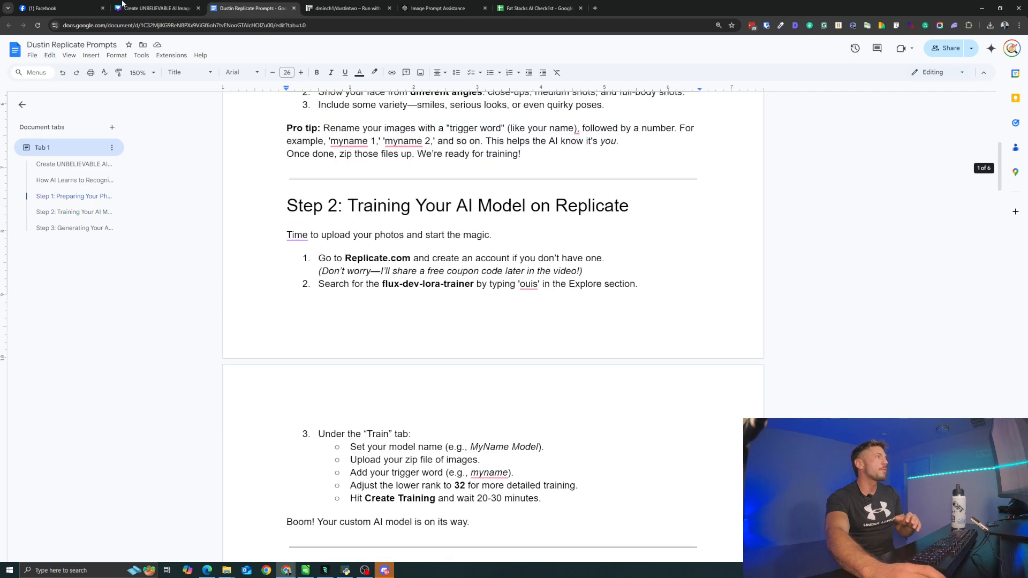
scroll(402, 313, down, 12)
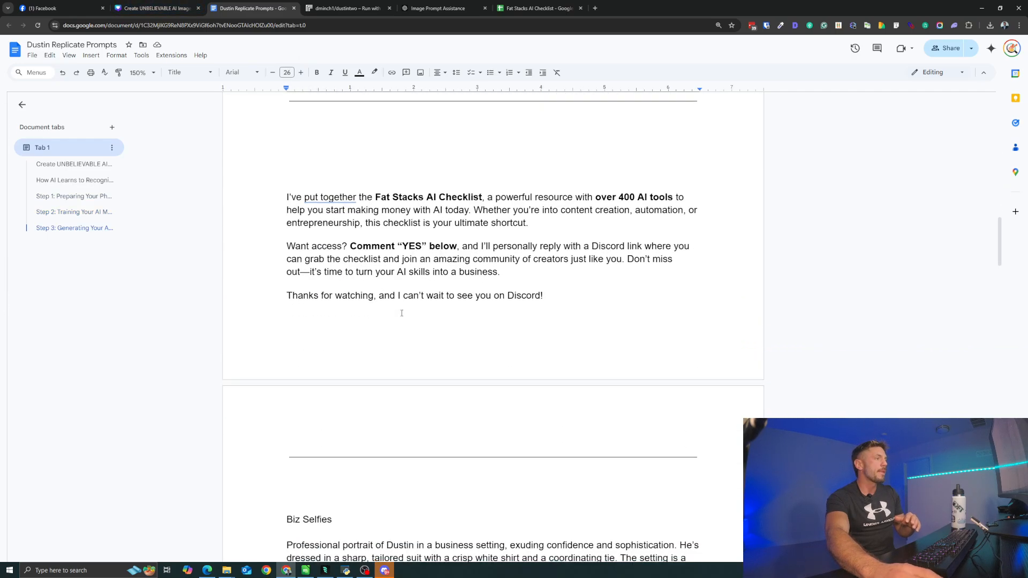
scroll(402, 313, down, 6)
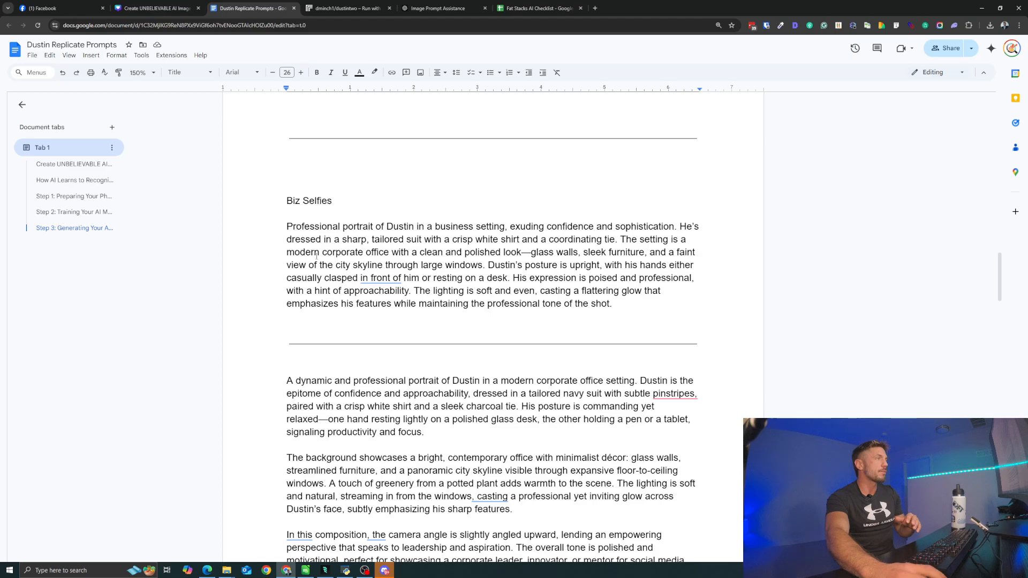
scroll(317, 256, up, 10)
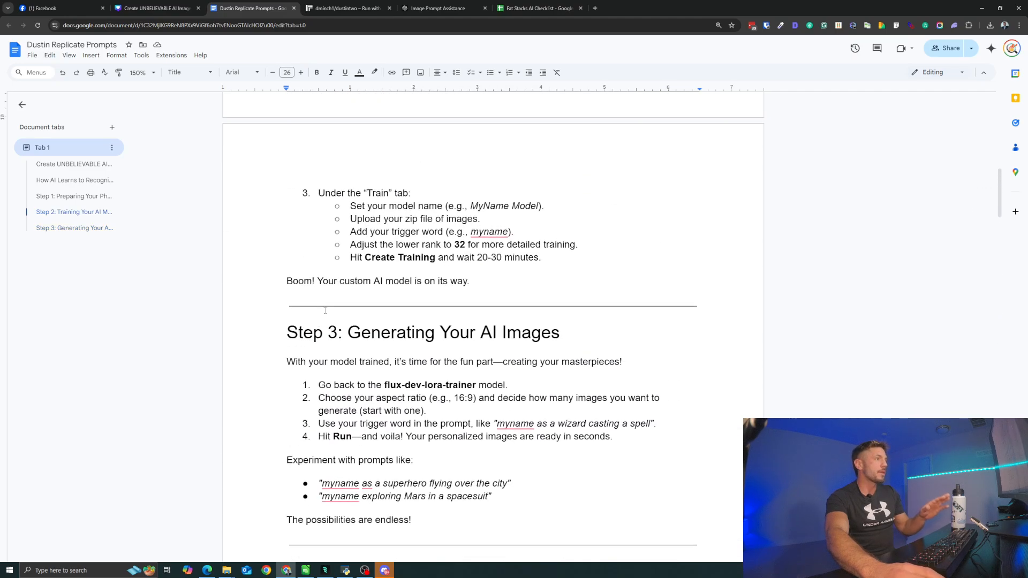
scroll(325, 310, down, 1)
scroll(327, 313, up, 4)
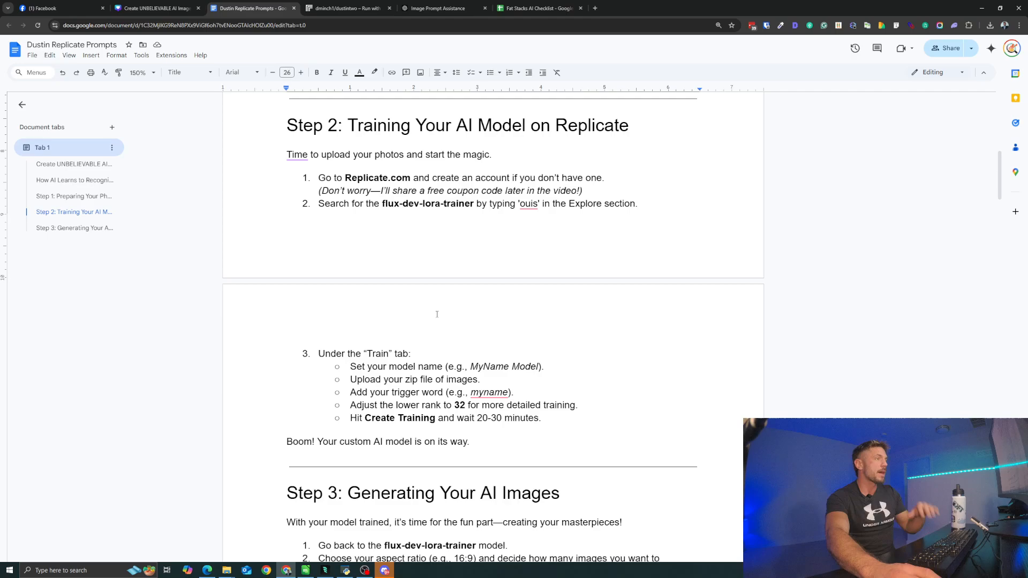
scroll(432, 327, down, 2)
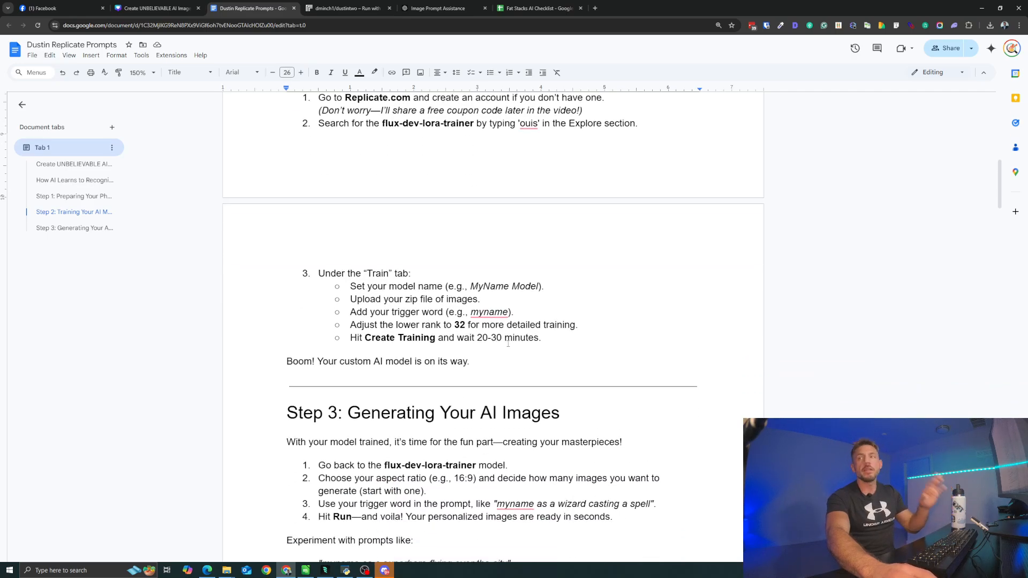
scroll(477, 365, down, 14)
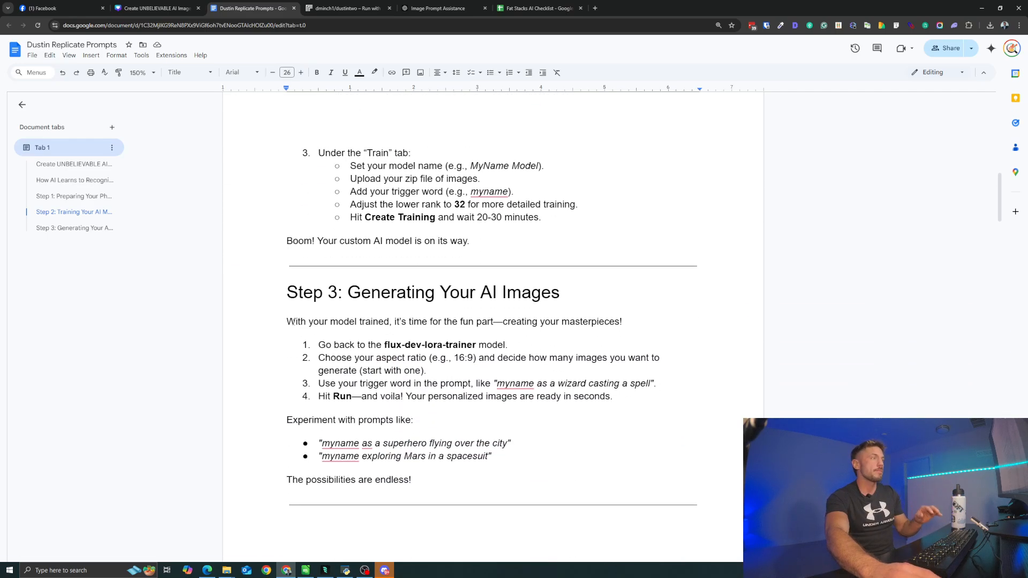
- Copy the first Biz Selfies business portrait prompt from the document and paste it into the trained model's prompt on Replicate
scroll(342, 341, down, 4)
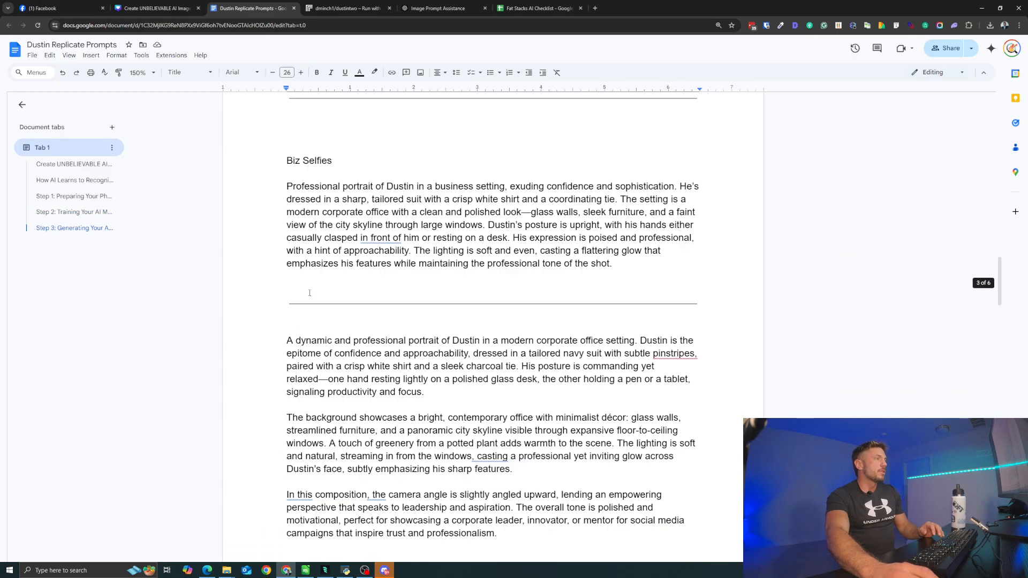
drag(283, 186, 616, 264)
key(ctrl+c)
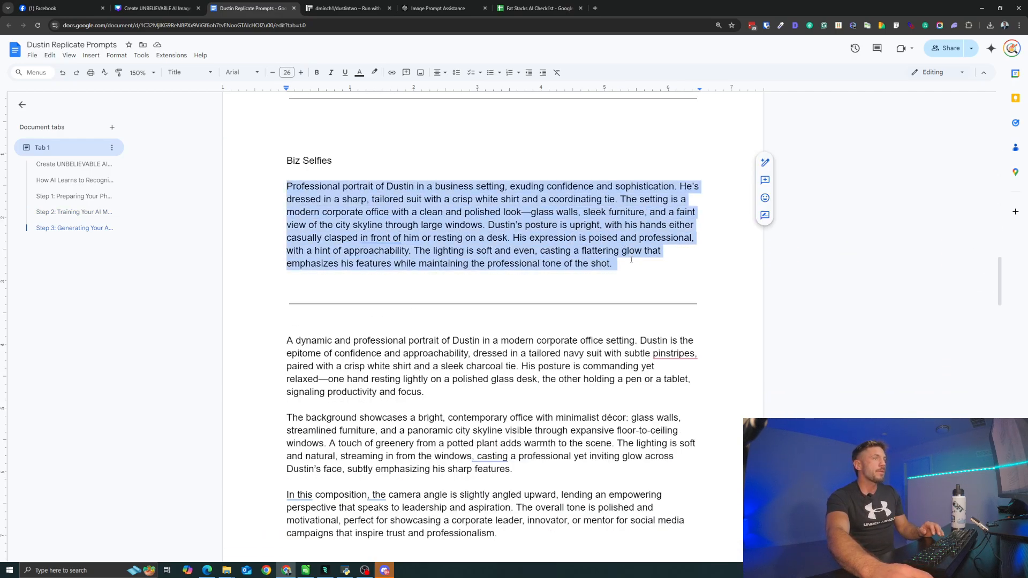
right_click(543, 250)
click(566, 291)
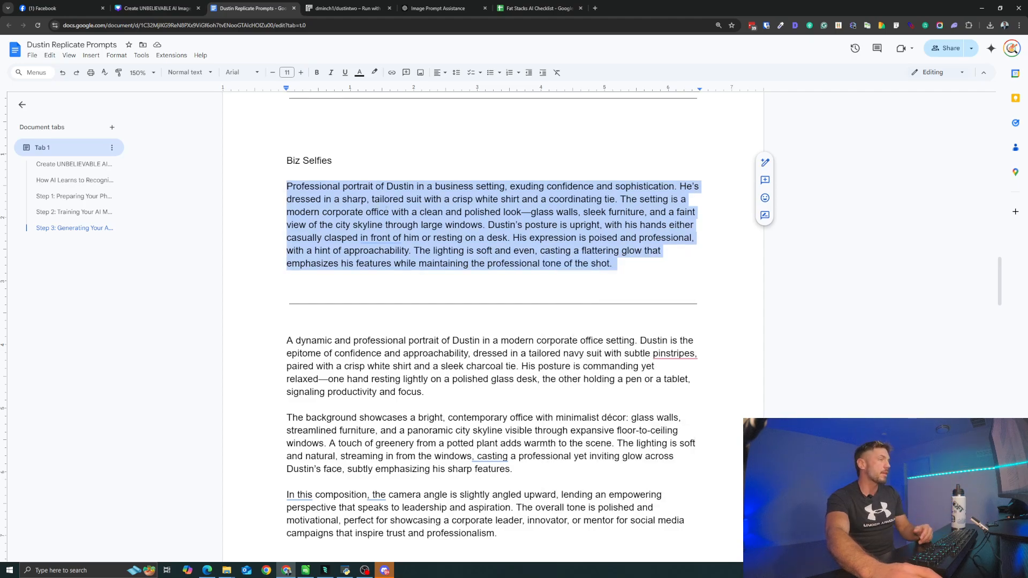
click(346, 8)
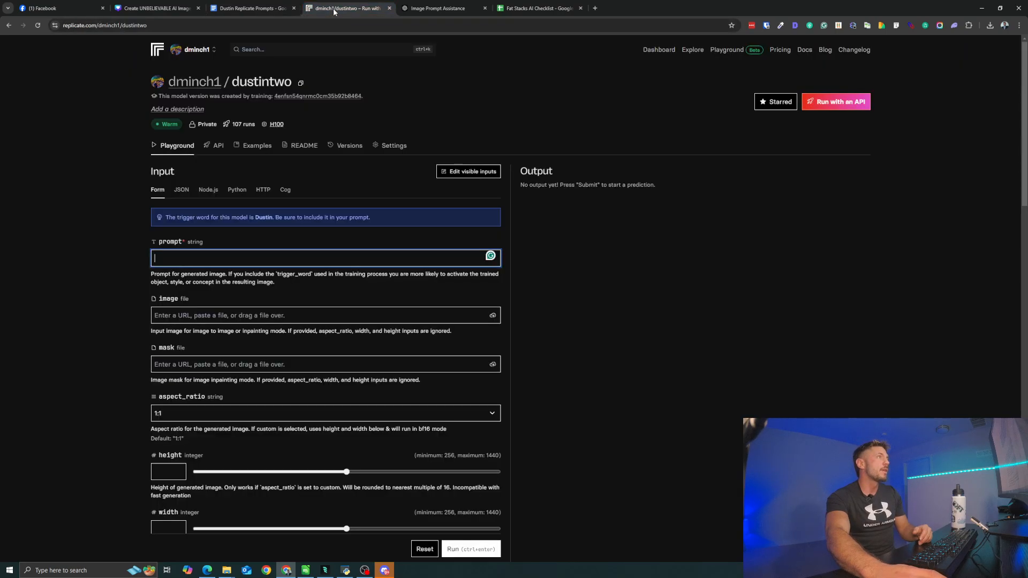
right_click(219, 257)
click(246, 345)
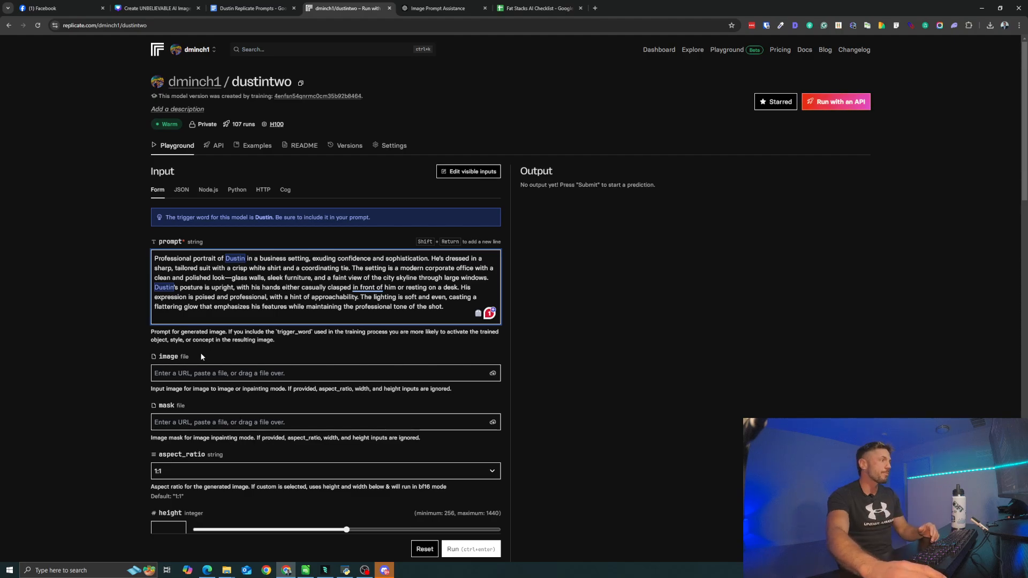
- Set the prediction's aspect_ratio to 16:9 and its num_outputs to 4
scroll(202, 357, down, 2)
scroll(188, 352, down, 2)
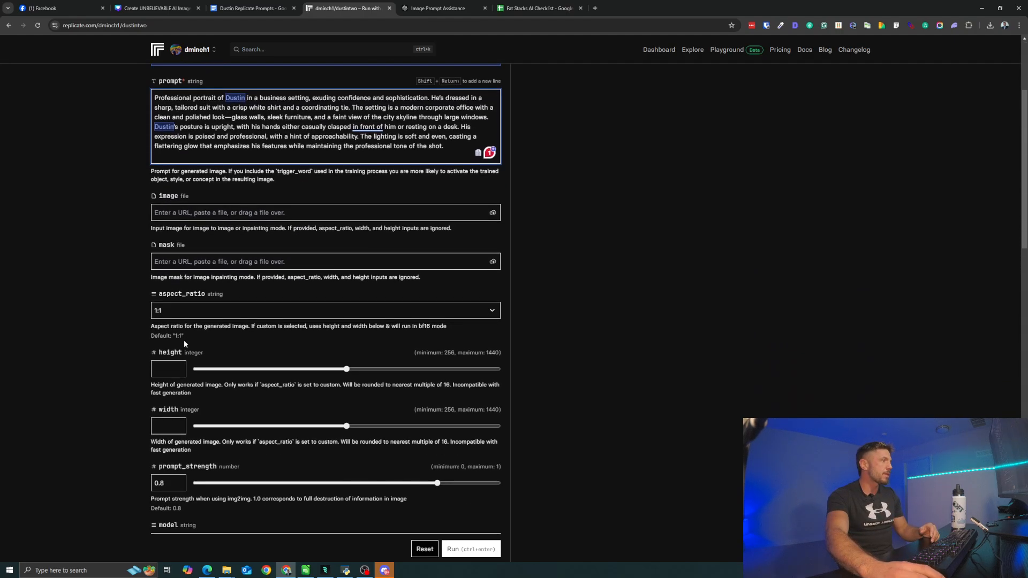
click(172, 312)
click(172, 335)
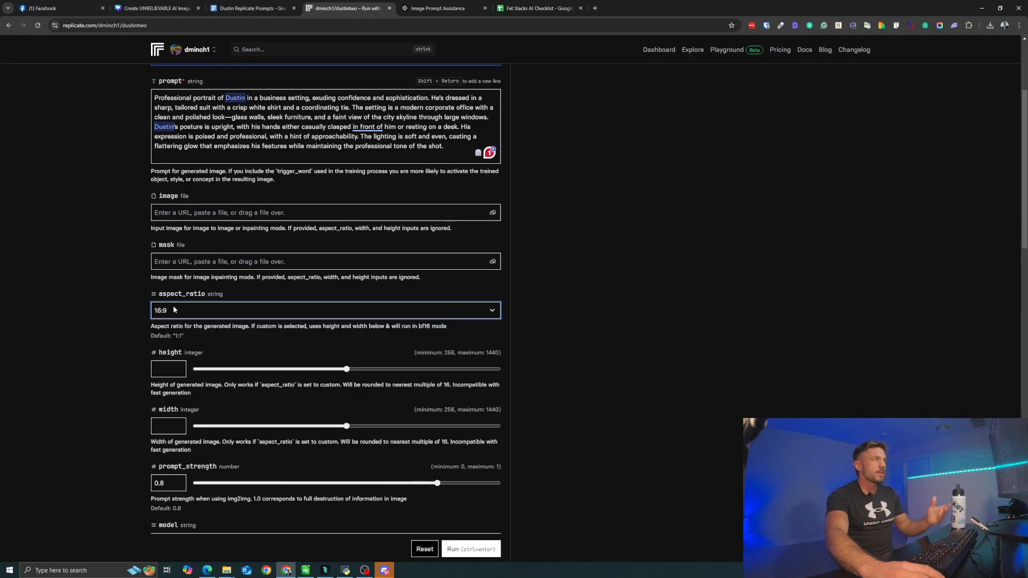
click(174, 310)
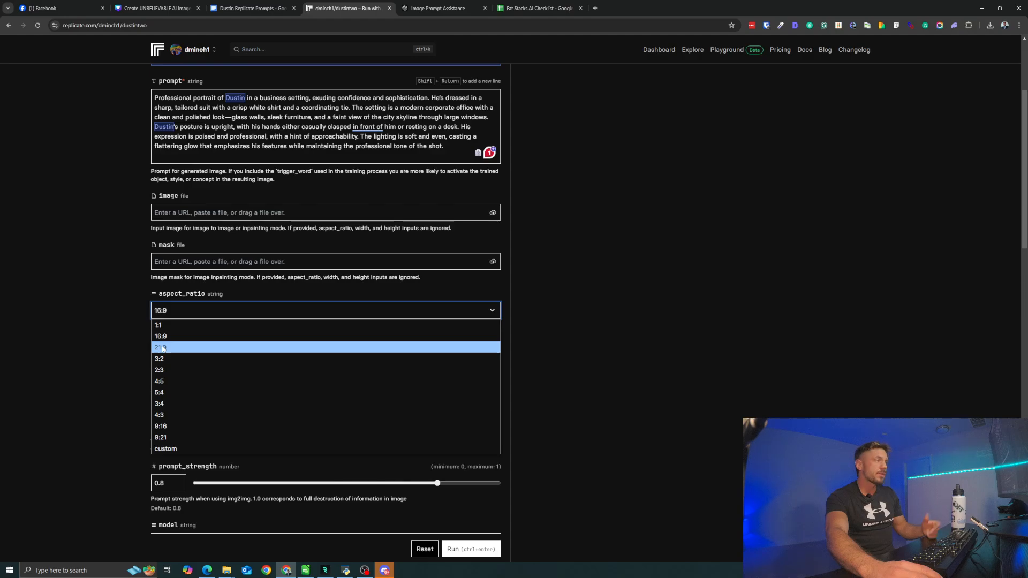
scroll(139, 375, down, 2)
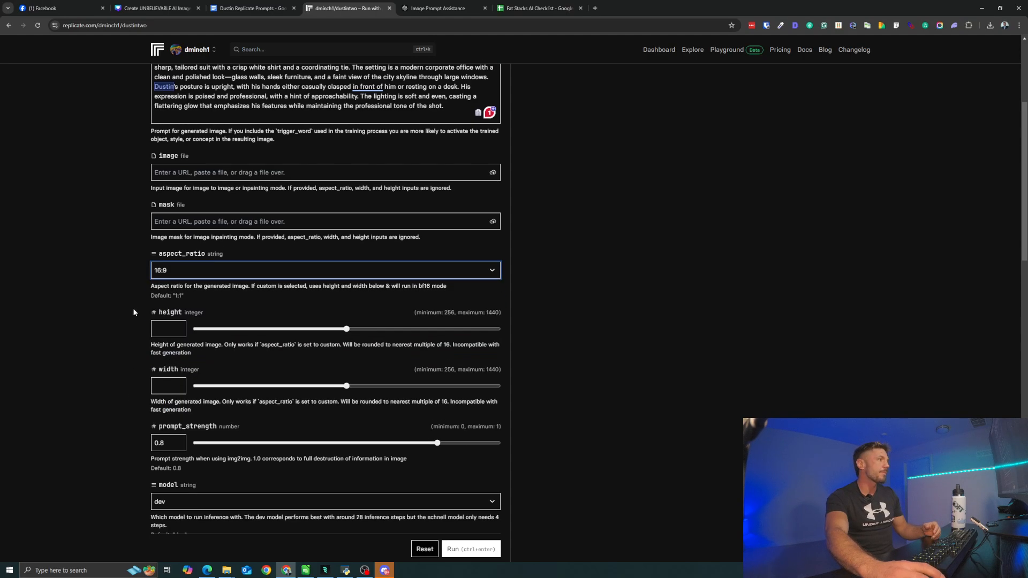
scroll(143, 346, down, 3)
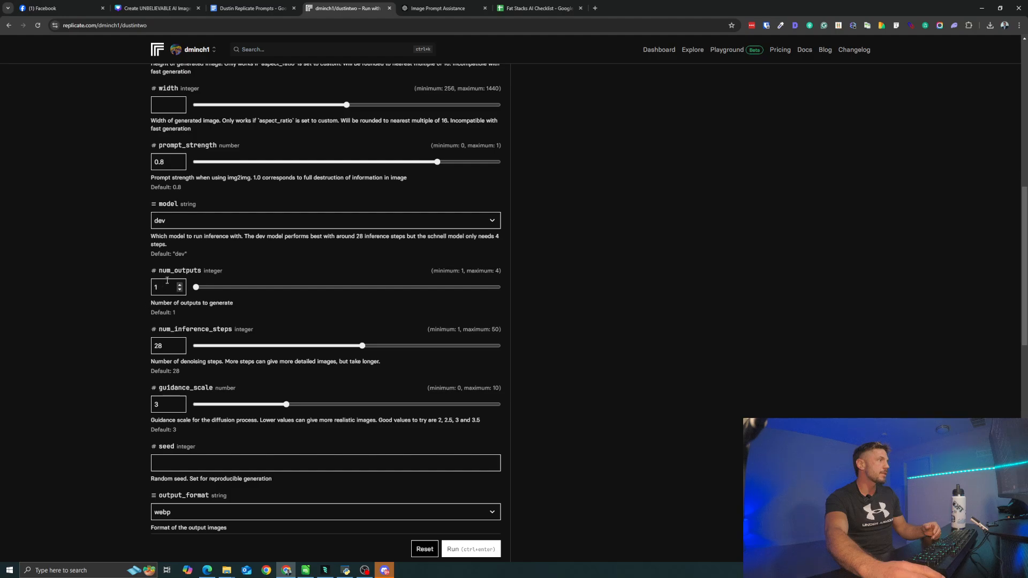
drag(196, 288, 498, 288)
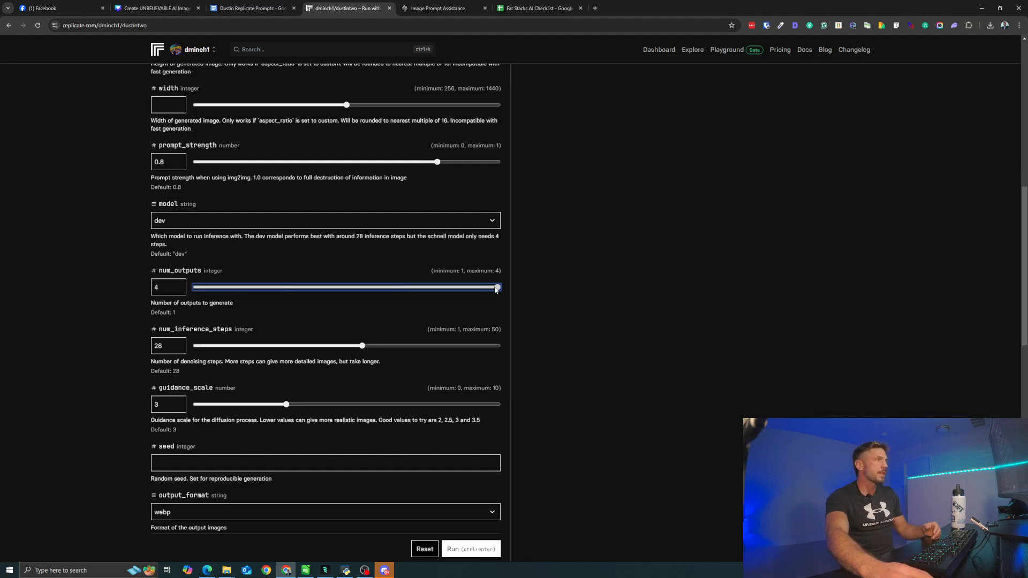
- Raise the output_quality to 100 and set the output_format to png
scroll(330, 350, down, 1)
scroll(295, 336, down, 1)
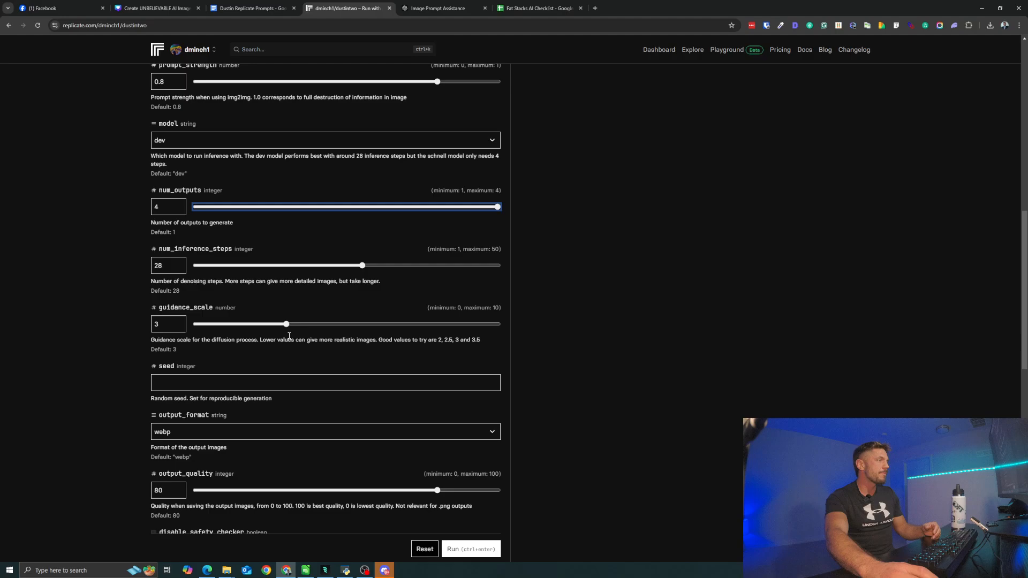
scroll(307, 305, down, 1)
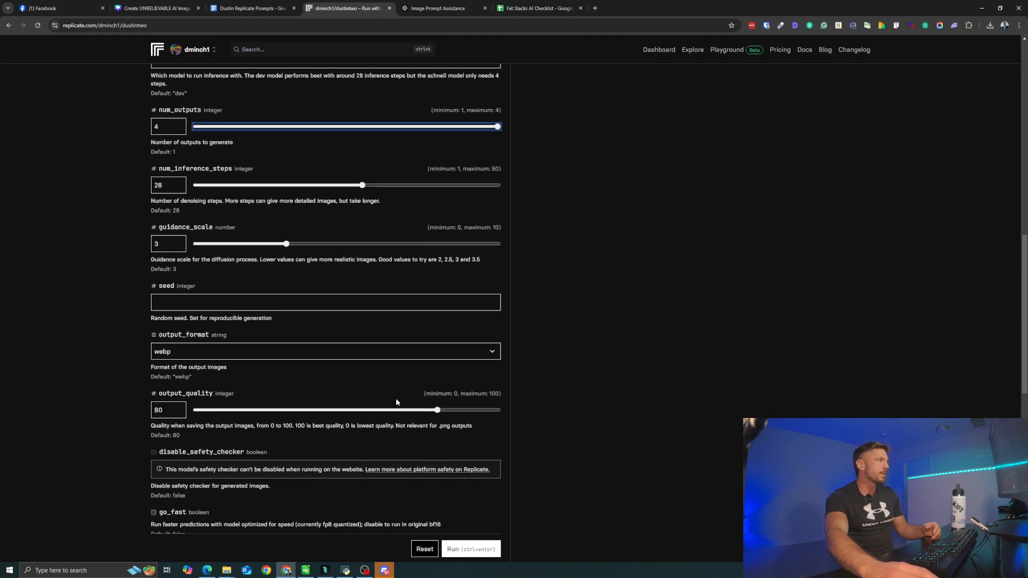
click(437, 410)
drag(498, 414, 502, 413)
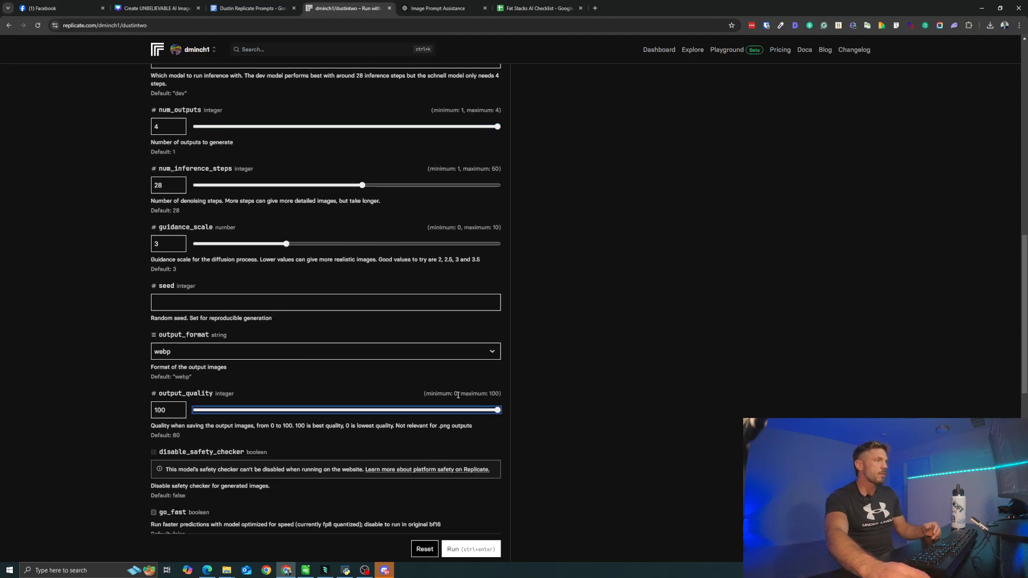
click(413, 355)
click(376, 389)
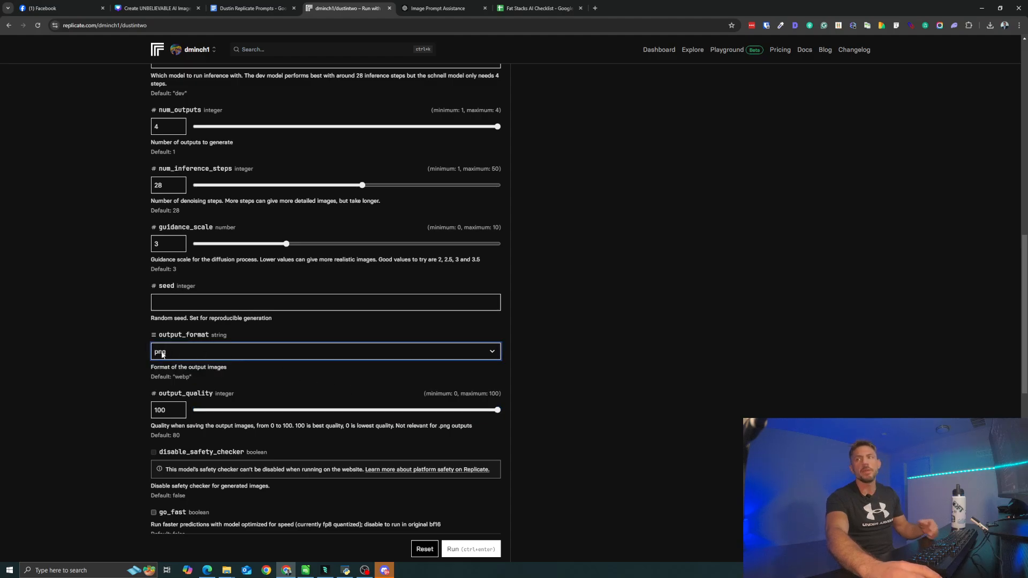
- Leave the remaining inputs at their defaults, run the prediction, and look over the generated business portraits
scroll(163, 355, down, 7)
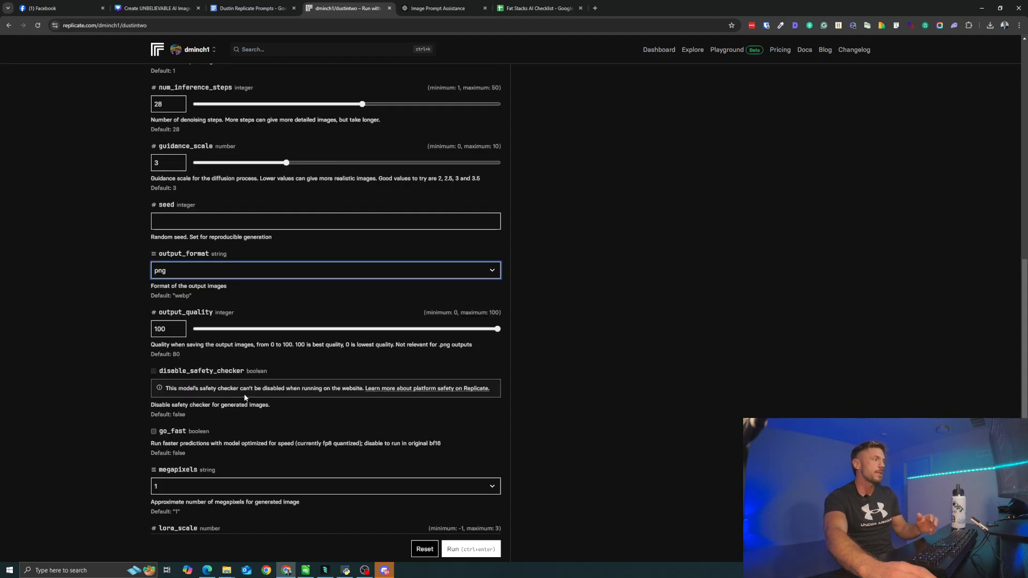
scroll(247, 405, down, 3)
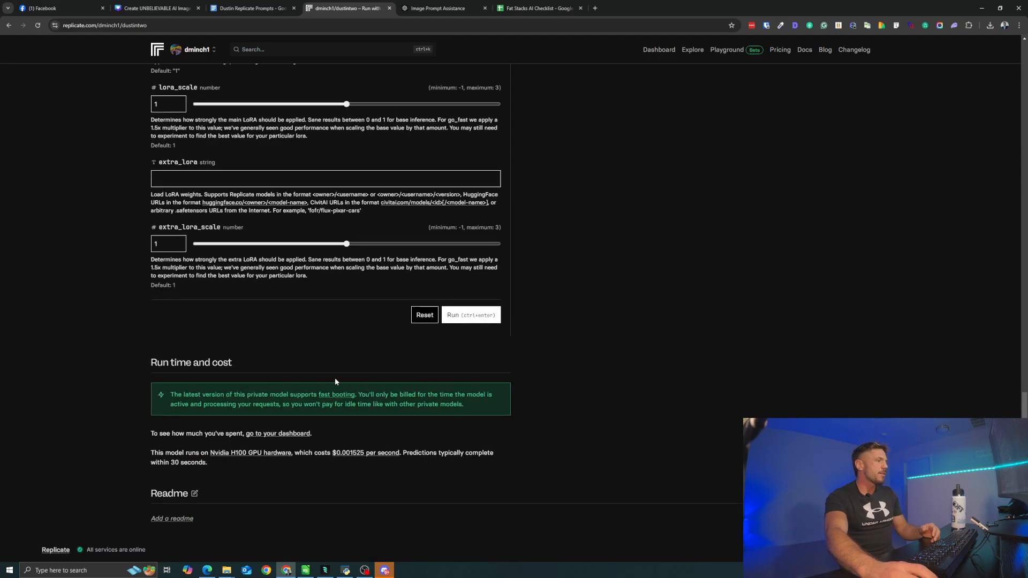
click(456, 322)
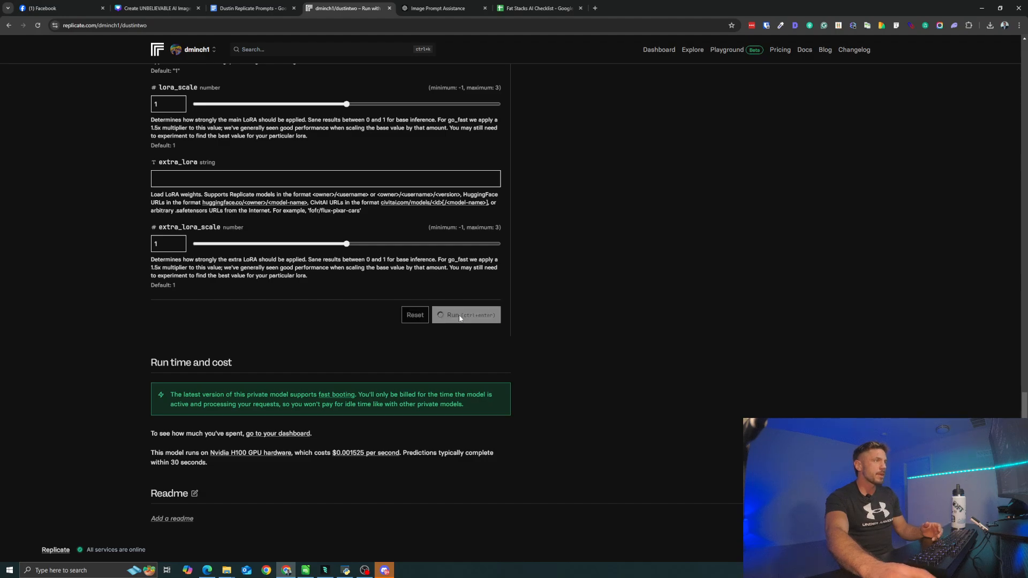
scroll(460, 370, up, 15)
scroll(460, 375, up, 10)
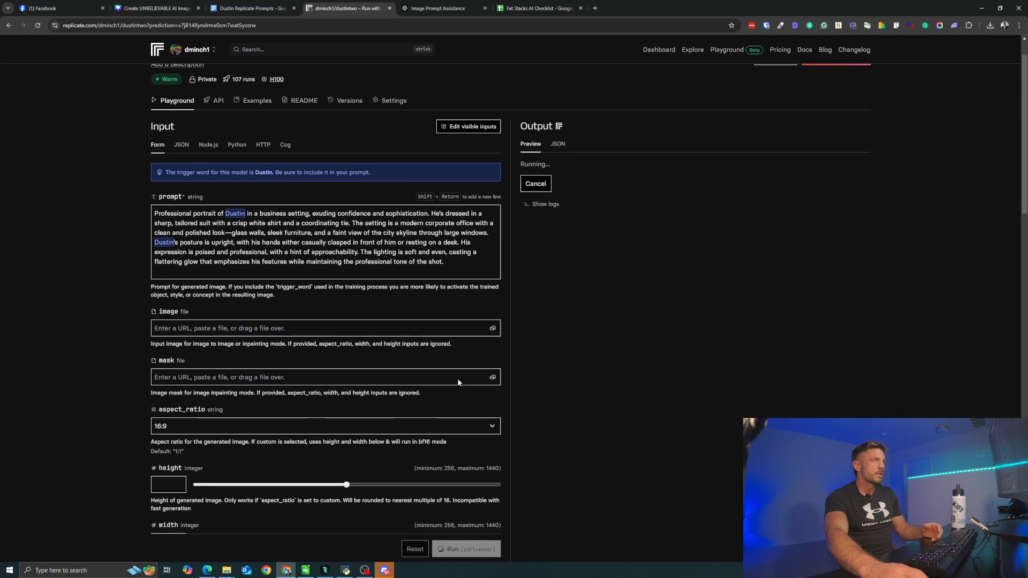
click(536, 251)
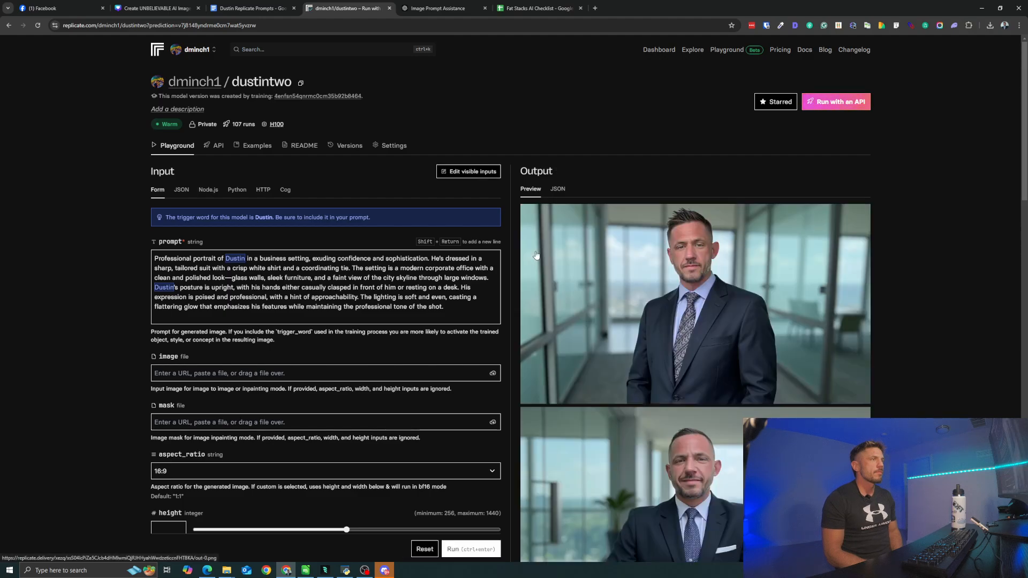
scroll(682, 287, down, 7)
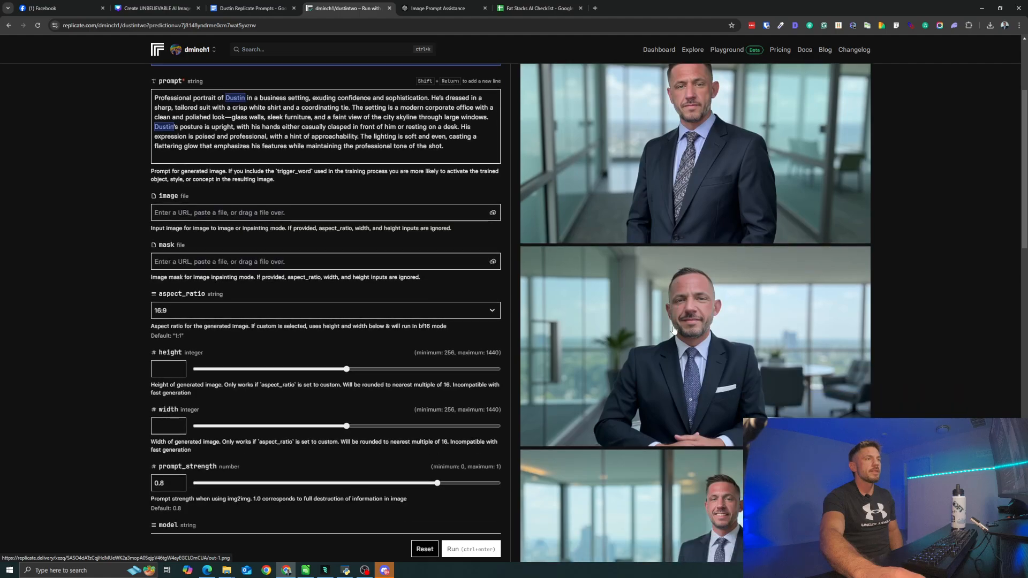
scroll(674, 334, up, 6)
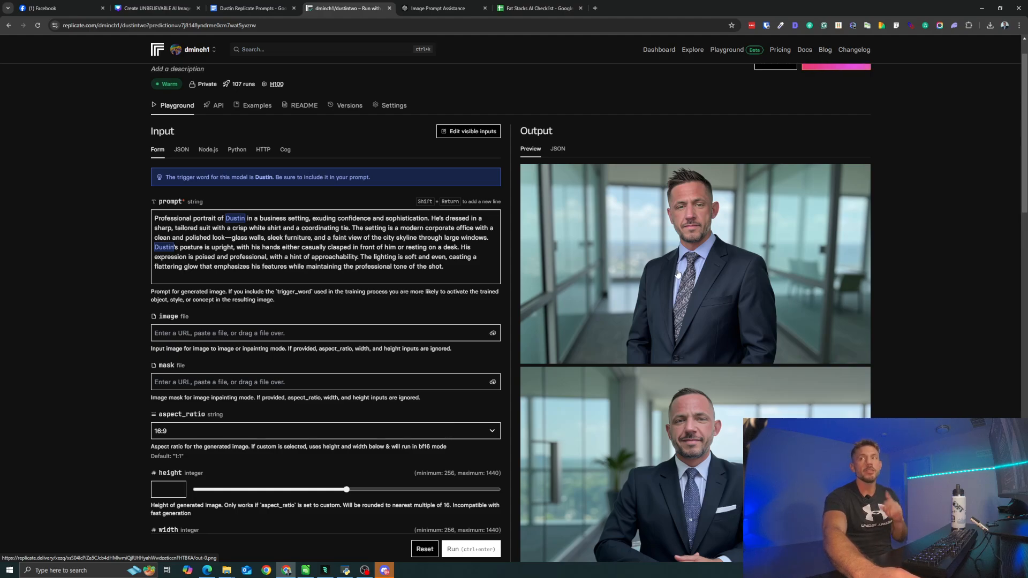
- Look over the four generated business portraits, viewing the fourth one at full size and closing it again
scroll(678, 274, down, 1)
scroll(679, 277, up, 1)
scroll(681, 280, down, 1)
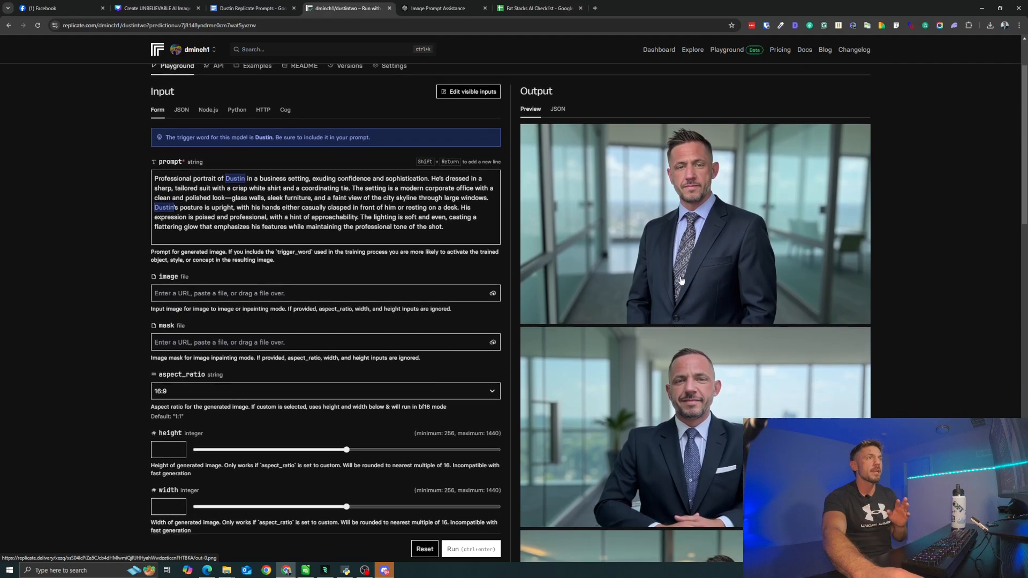
scroll(681, 280, down, 8)
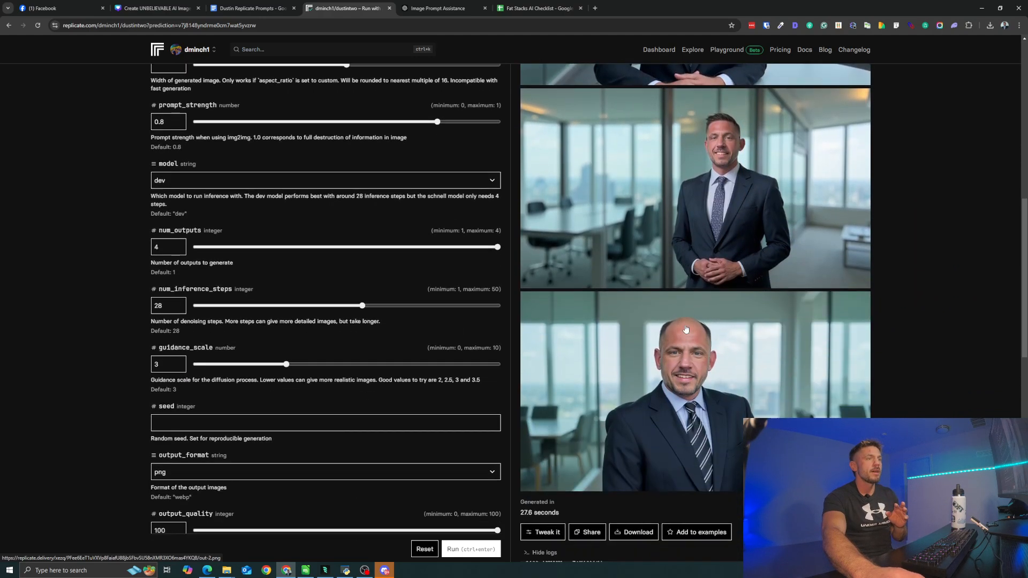
click(684, 342)
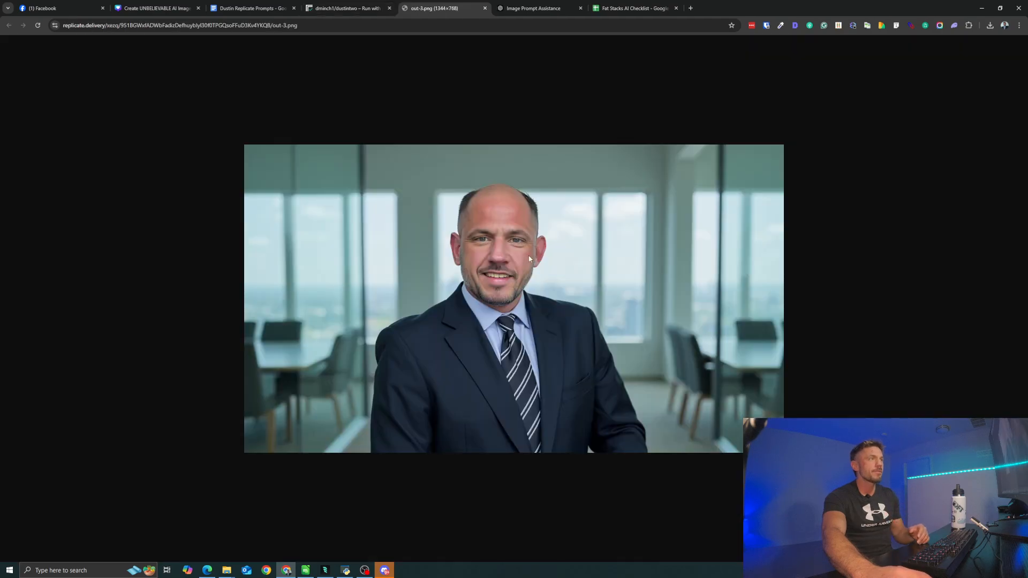
click(485, 9)
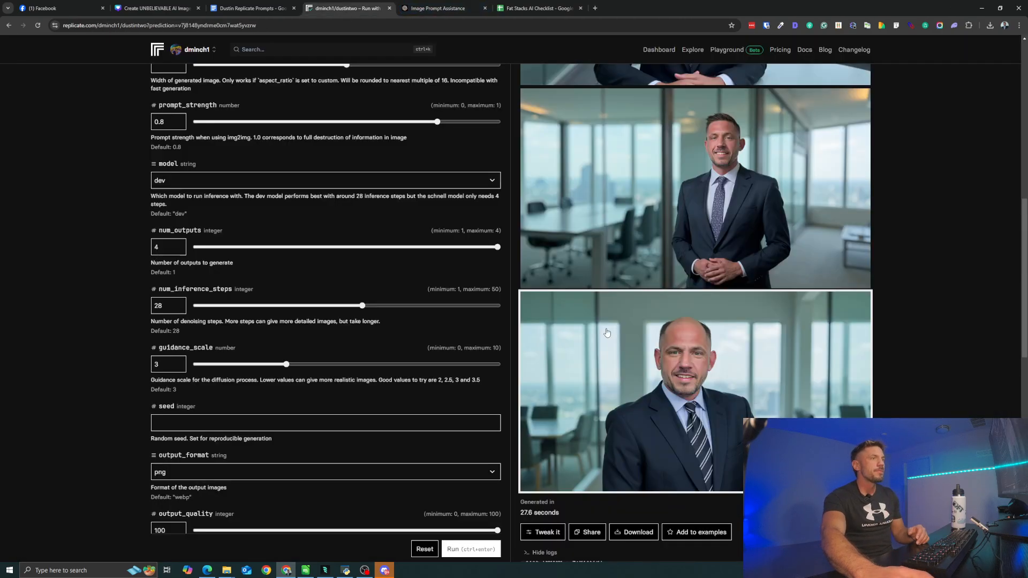
scroll(643, 340, up, 8)
scroll(643, 341, up, 1)
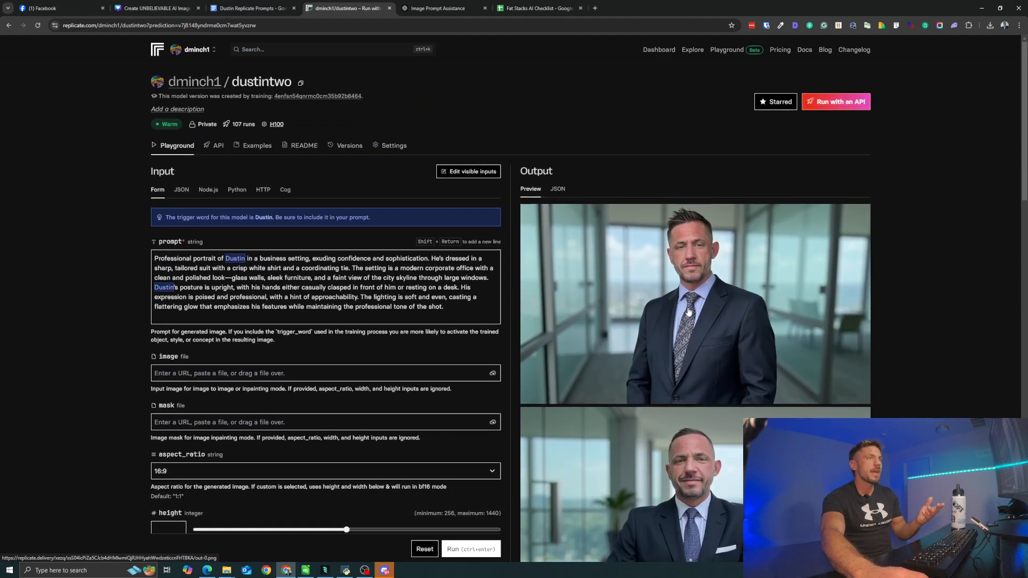
- Run the prediction again with the same business portrait prompt and settings
scroll(591, 370, down, 3)
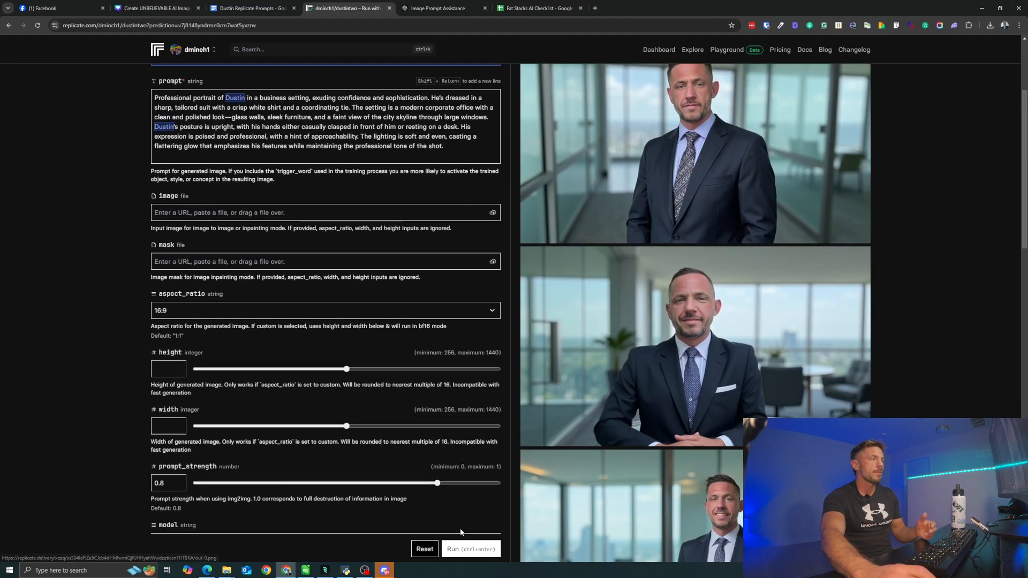
click(466, 549)
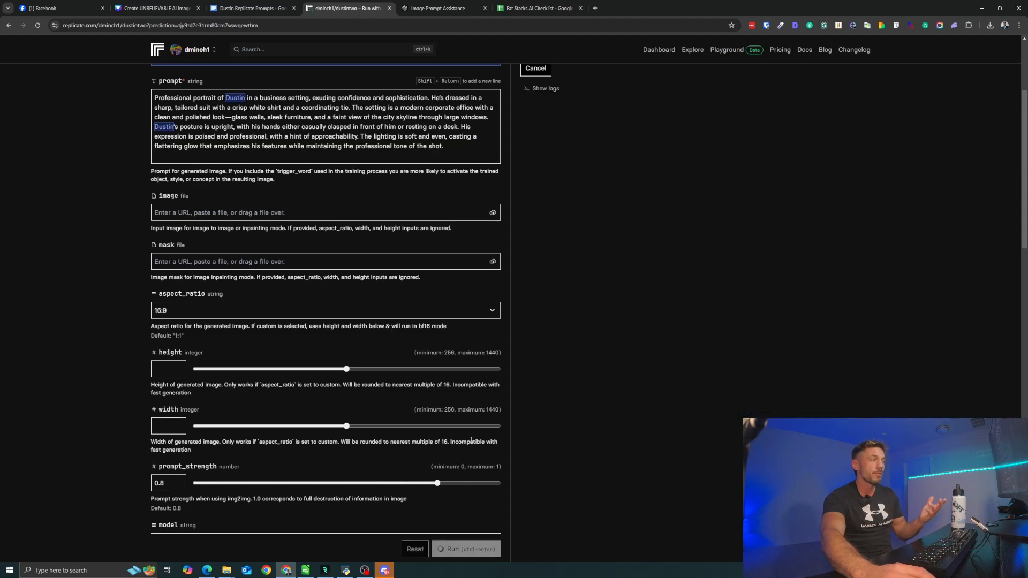
scroll(469, 445, up, 3)
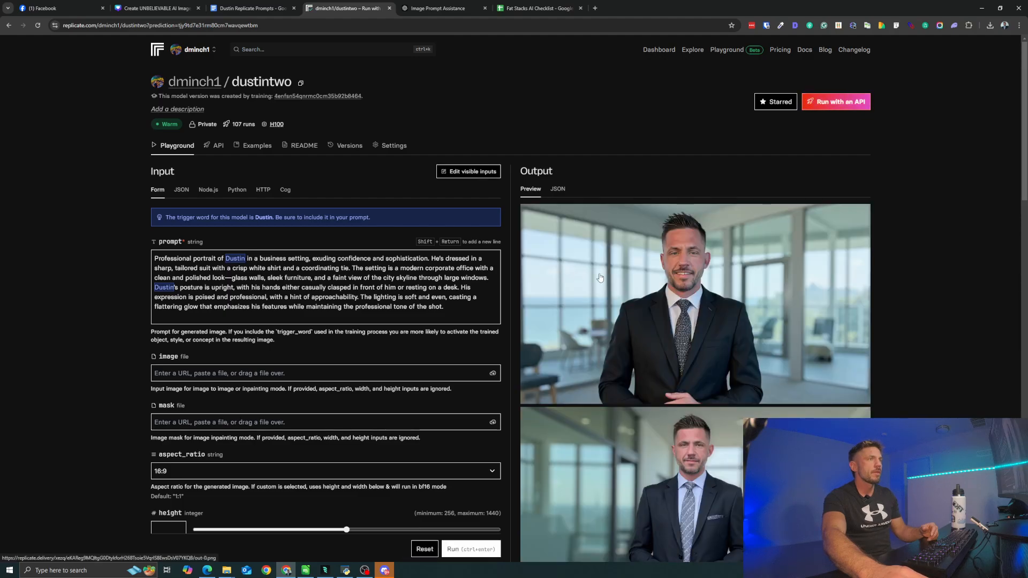
- Look over the new batch of business portraits, viewing the fourth and the third image at full size
scroll(599, 278, down, 6)
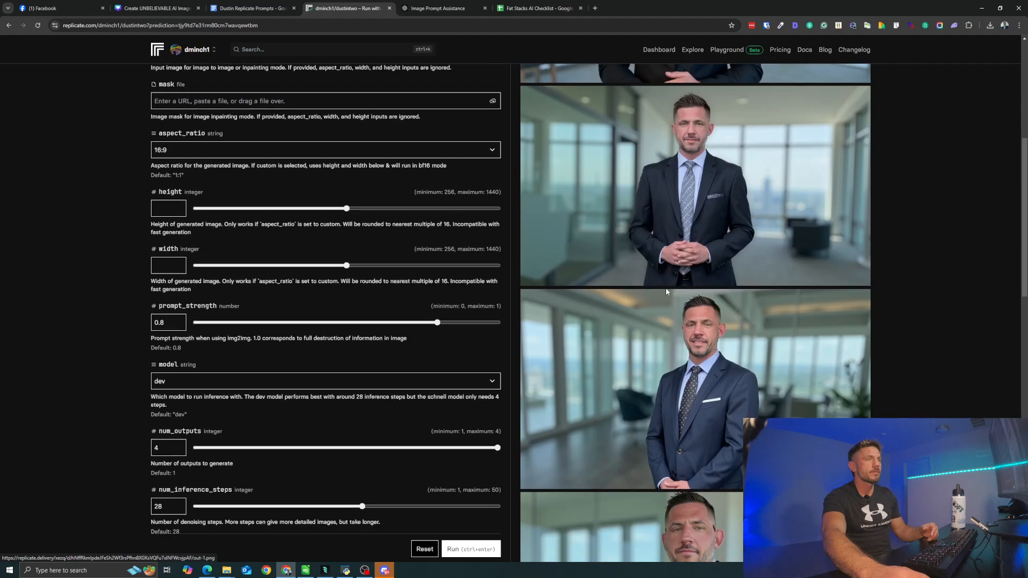
scroll(666, 289, down, 2)
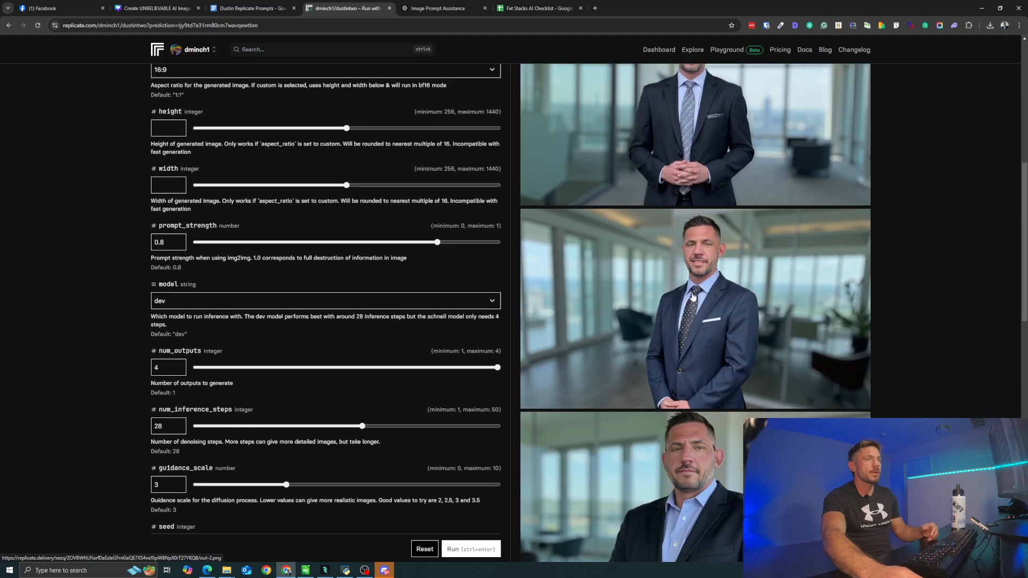
scroll(693, 297, down, 2)
click(703, 336)
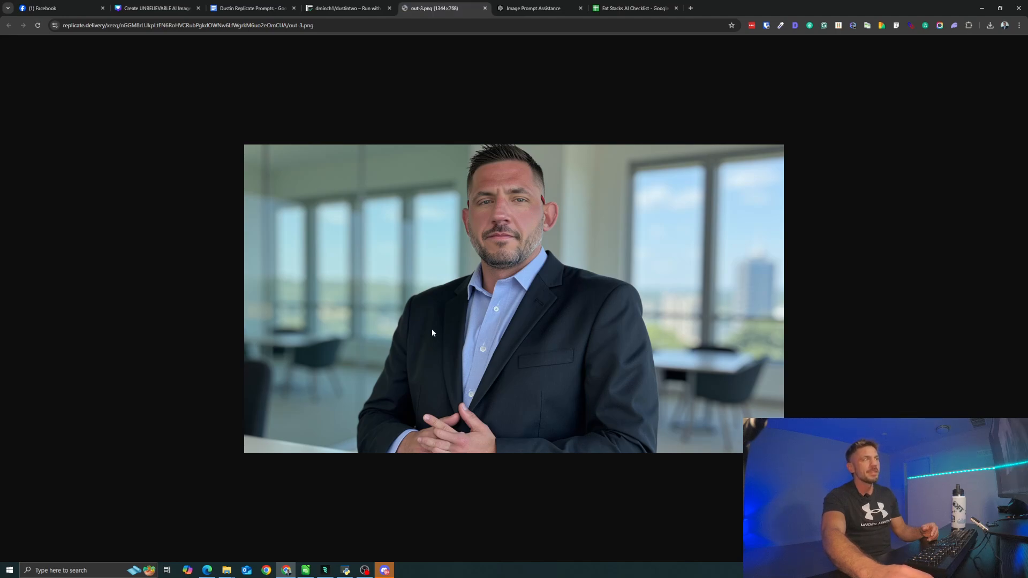
click(485, 9)
scroll(666, 205, up, 2)
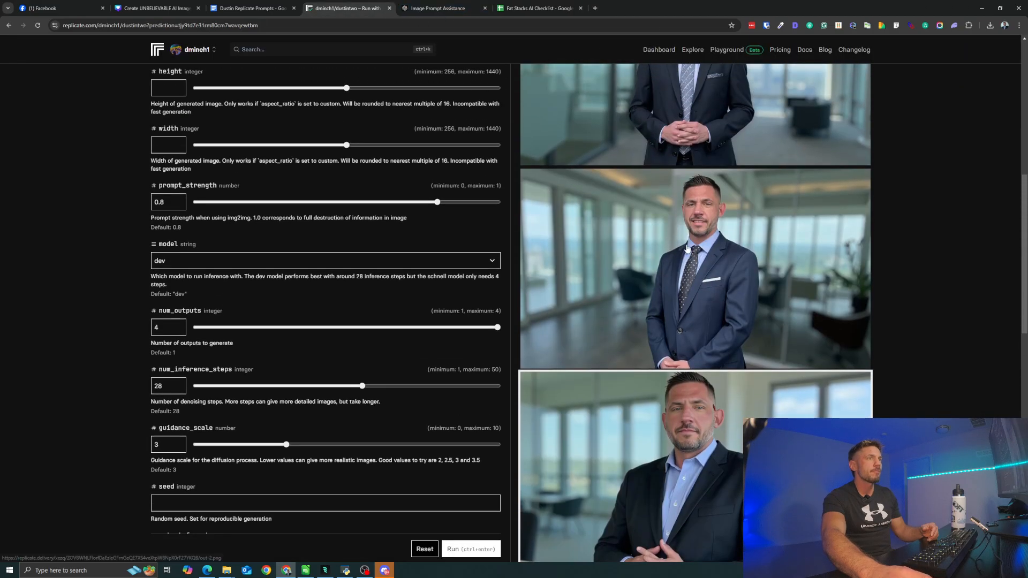
click(687, 248)
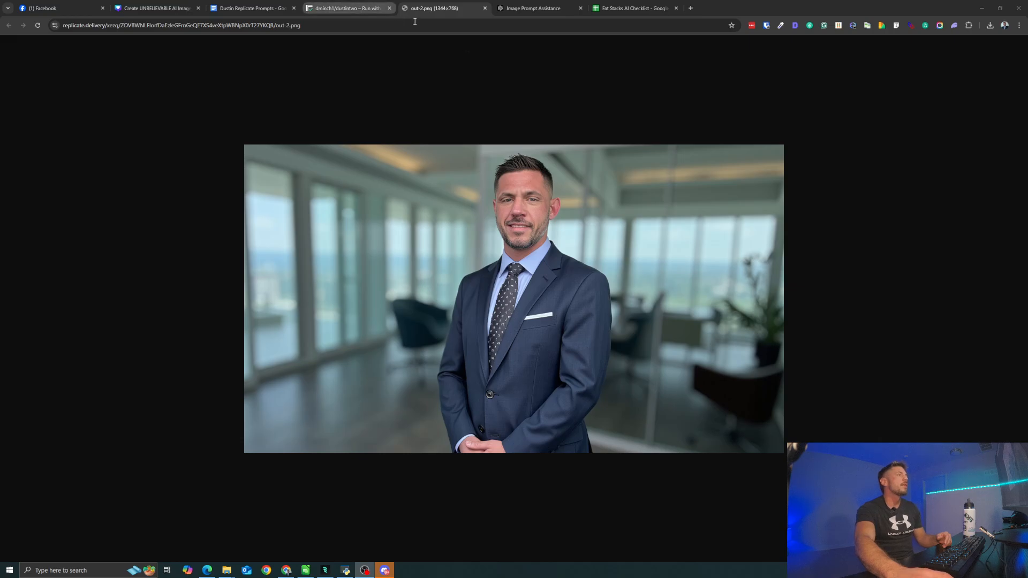
- Review the Dustin Replicate Prompts document from the Biz Selfies prompt back up to the training and image-generation instructions
click(251, 8)
scroll(377, 215, up, 1)
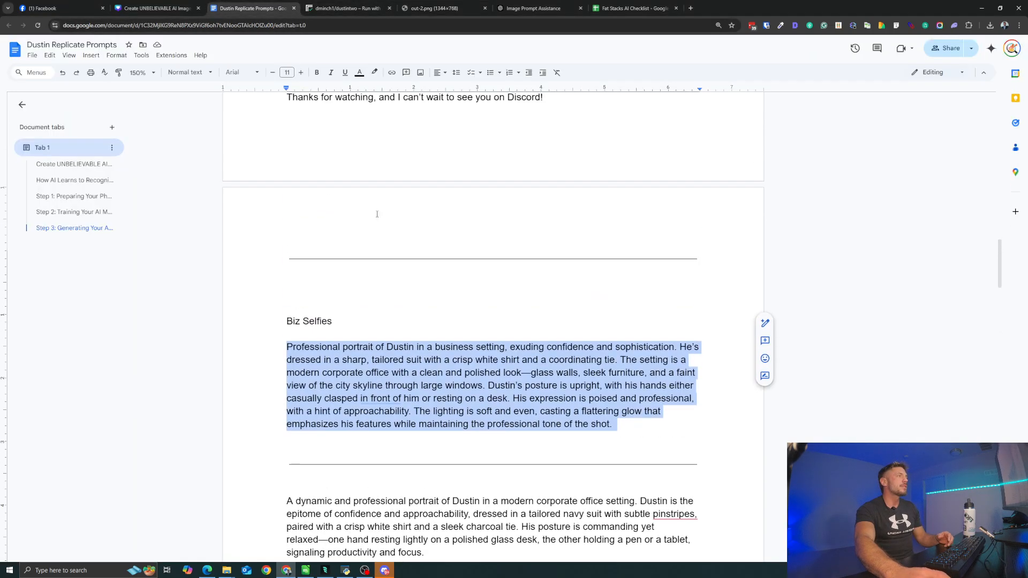
scroll(377, 214, up, 10)
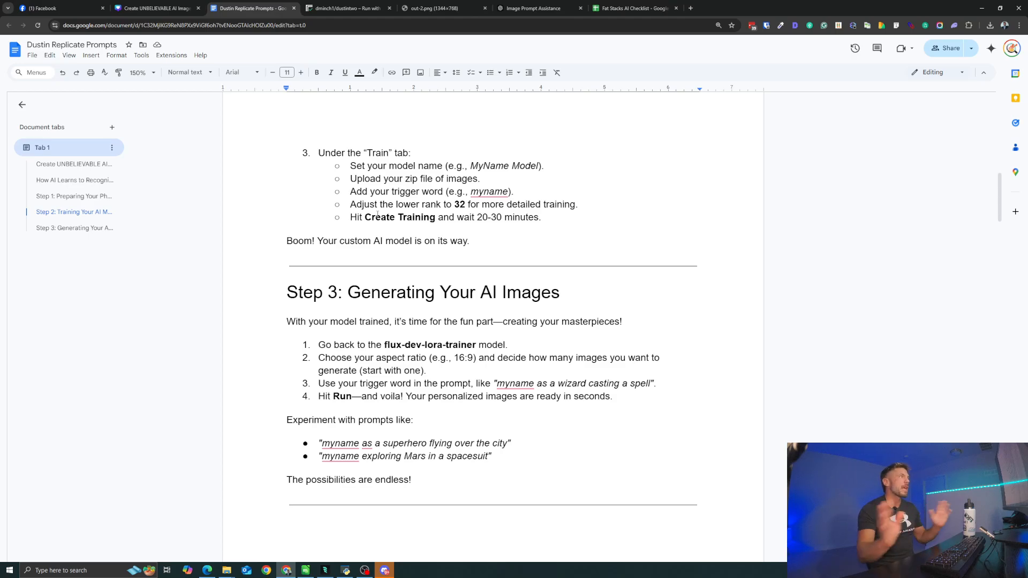
- Switch to the Image Prompt Assistance chat in ChatGPT and read how the portrait prompt was tweaked for social media campaigns
click(535, 8)
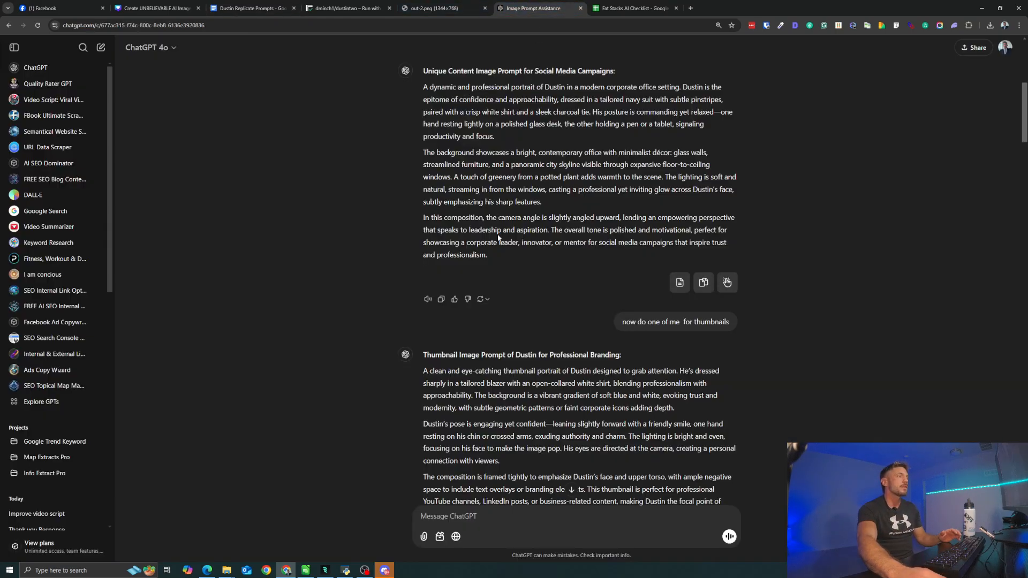
scroll(499, 240, down, 2)
scroll(507, 243, up, 4)
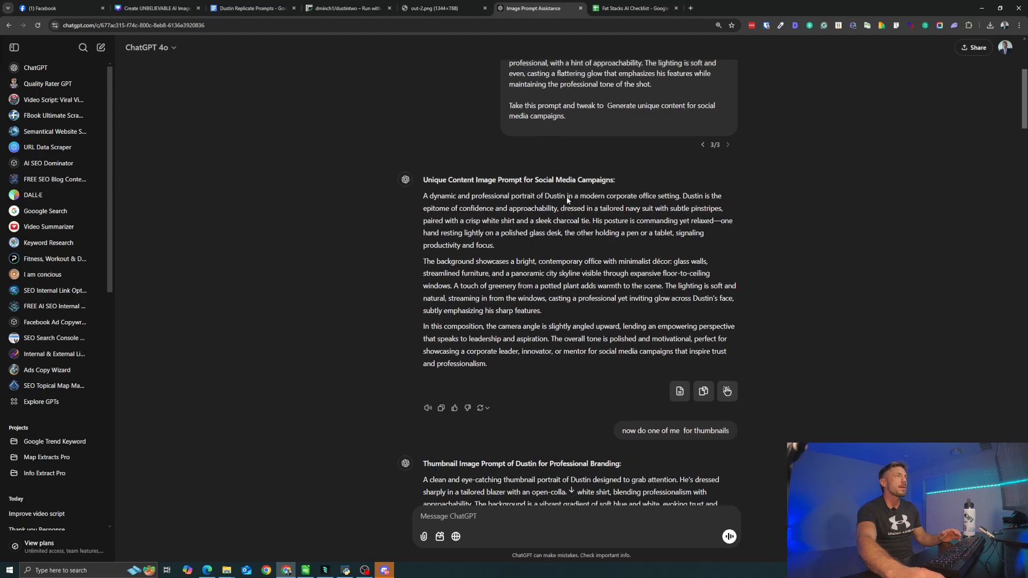
scroll(568, 200, up, 4)
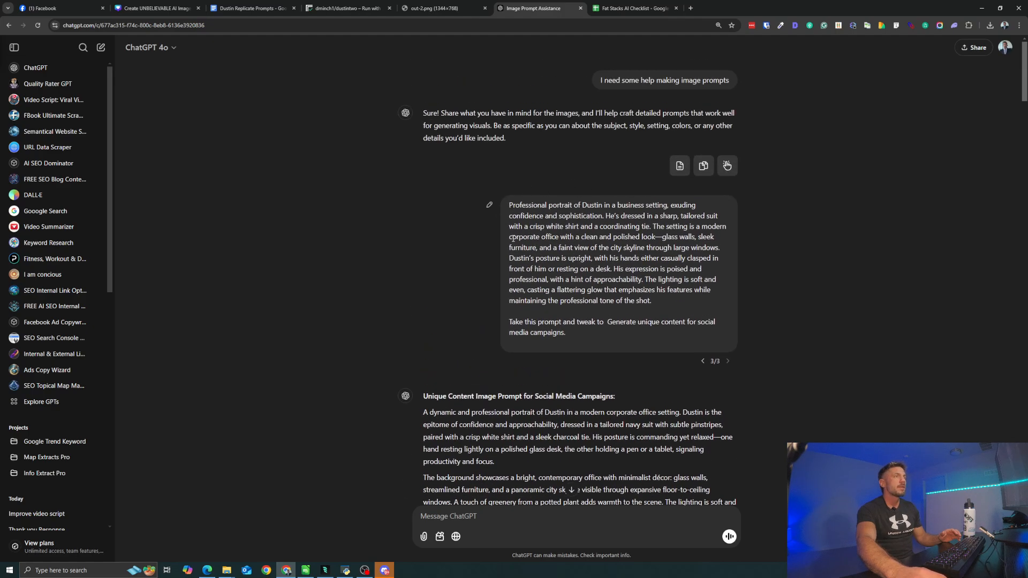
- Return to the prompts document and highlight the trigger word in the first Biz Selfies prompt
click(249, 9)
scroll(380, 240, down, 2)
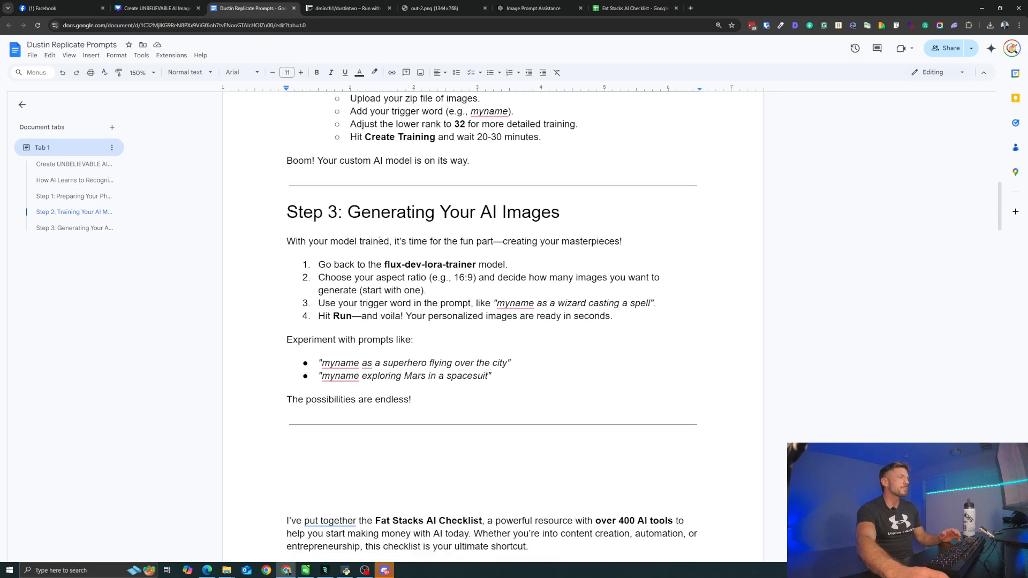
scroll(380, 240, down, 10)
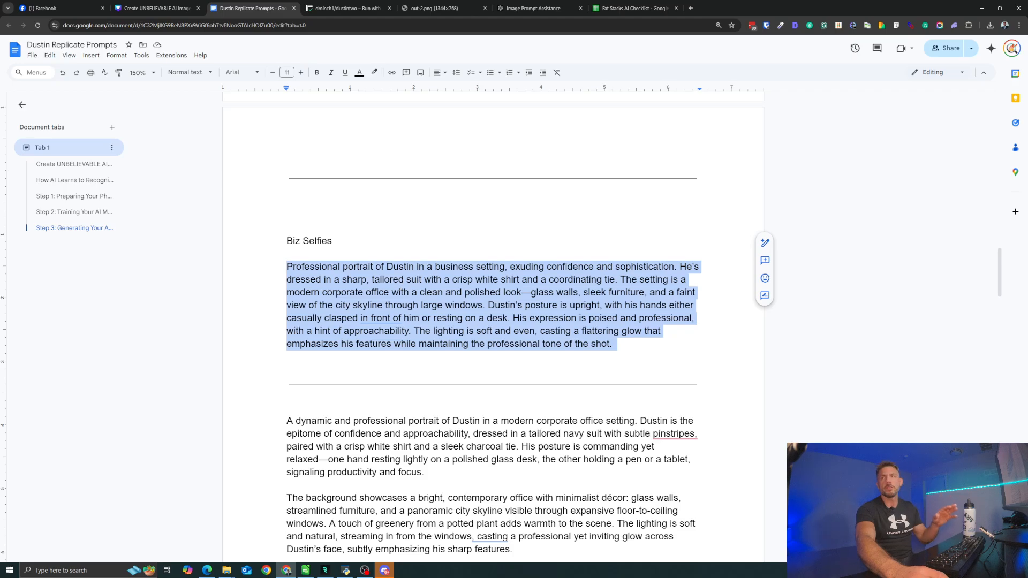
double_click(400, 267)
double_click(505, 305)
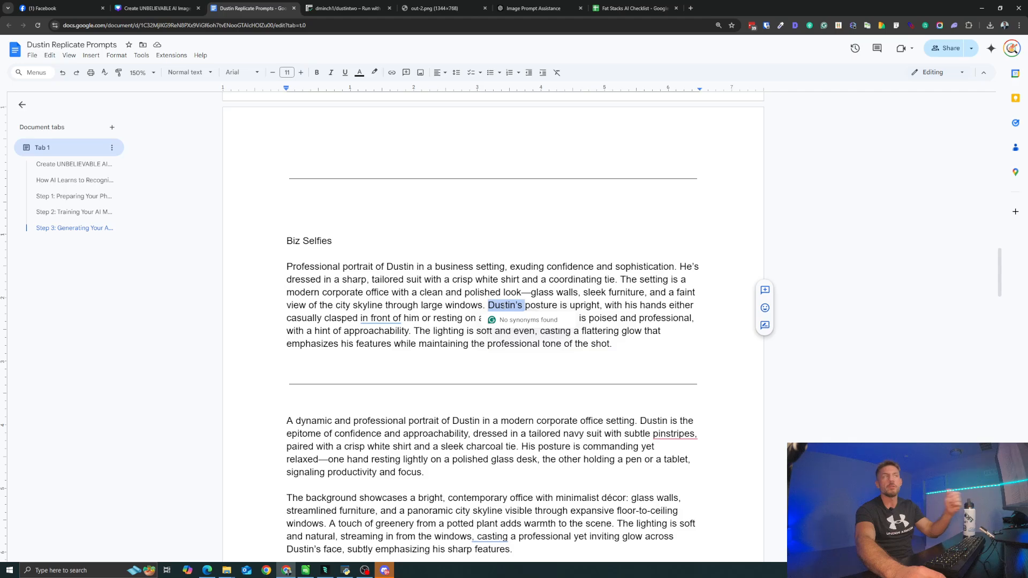
- Look through the remaining Biz Selfies prompts down to the YT THUMBNAIL section, and go back up to the Fat Stacks AI Checklist offer
scroll(448, 321, down, 3)
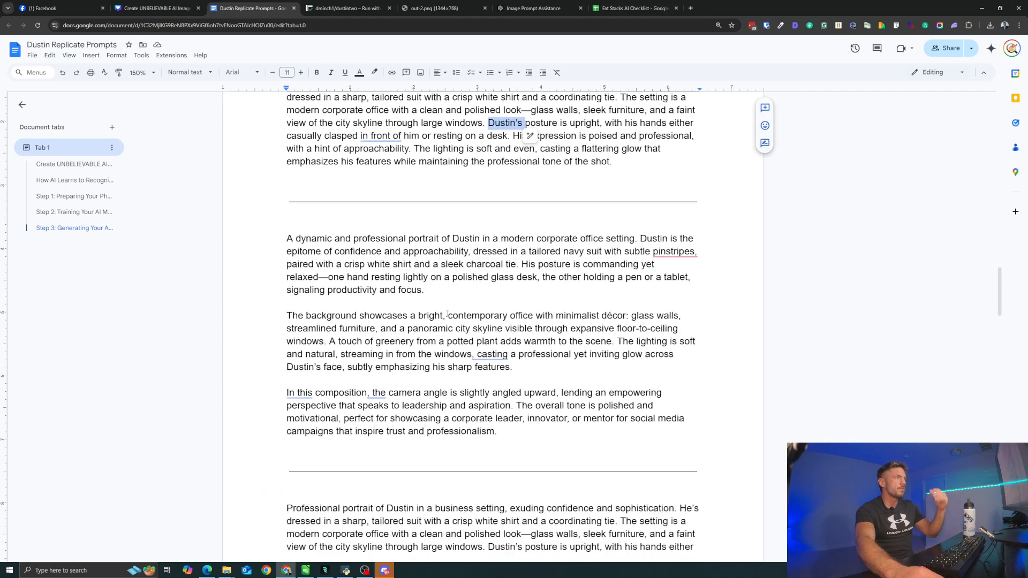
scroll(448, 321, up, 3)
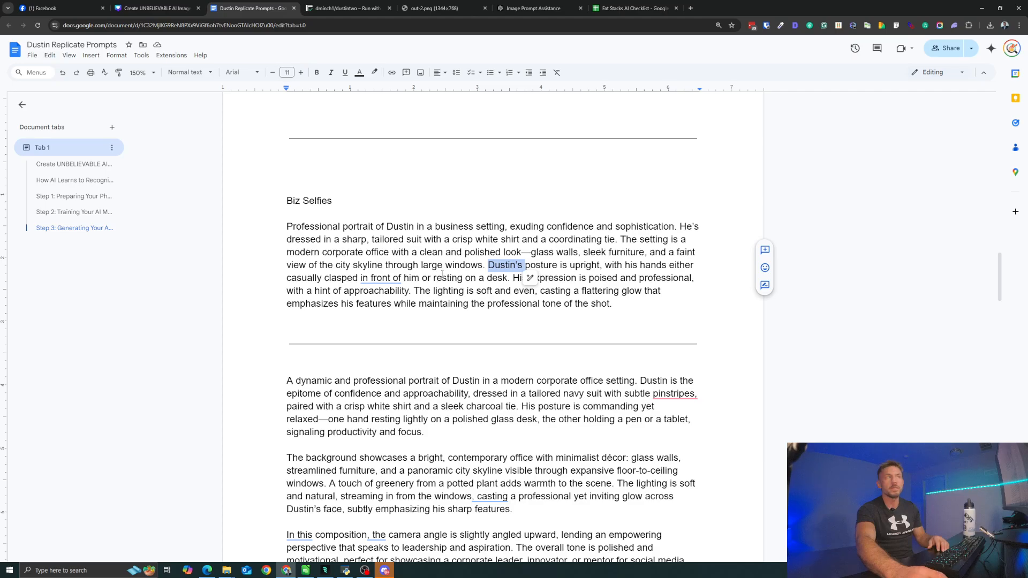
scroll(438, 231, up, 4)
scroll(407, 332, down, 6)
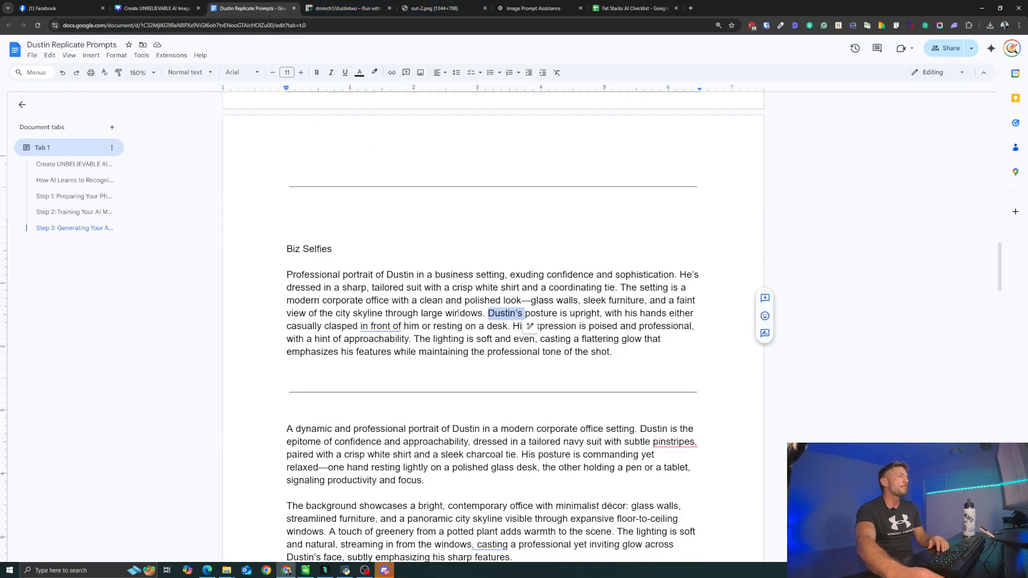
scroll(408, 331, down, 5)
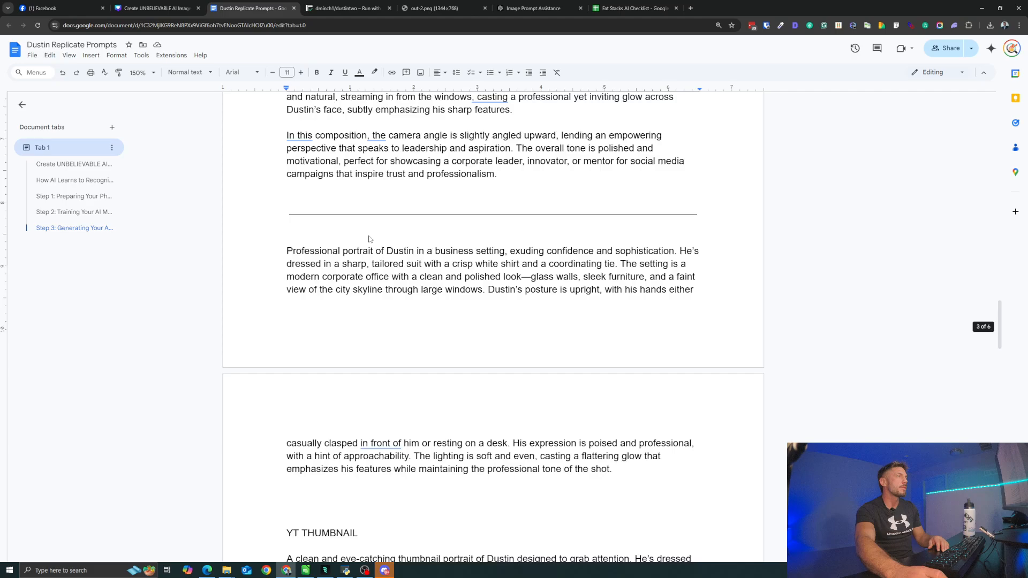
scroll(369, 334, up, 7)
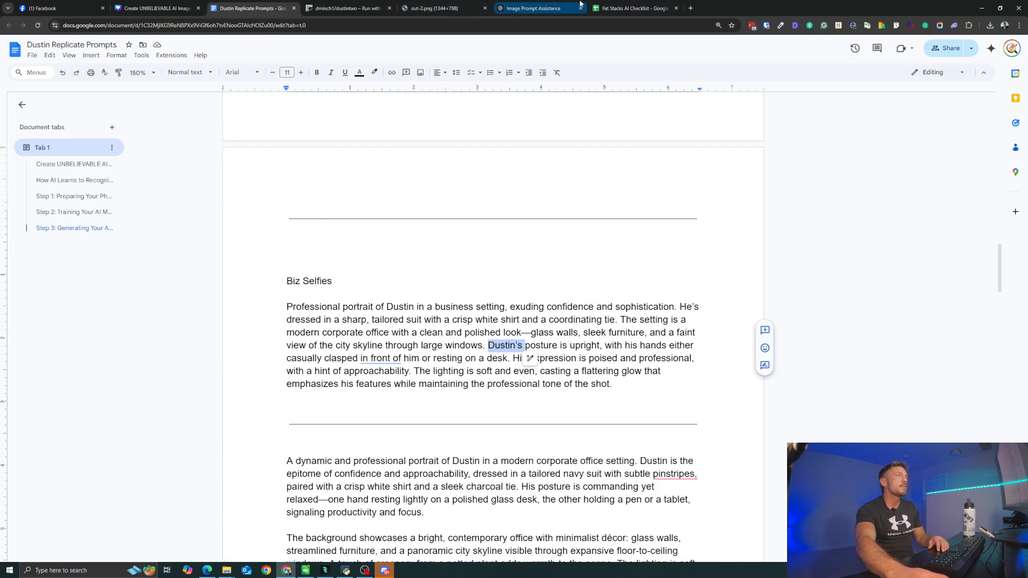
scroll(534, 164, up, 5)
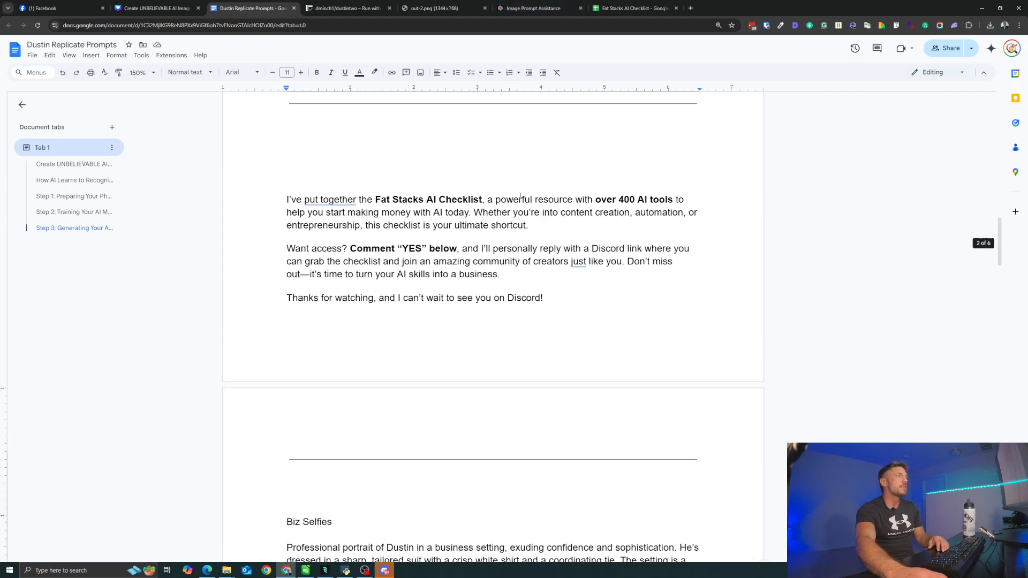
- Look over the tools and tutorials in the Fat Stacks AI Checklist spreadsheet, and briefly show the Fat Stacks AI server in Discord
click(615, 10)
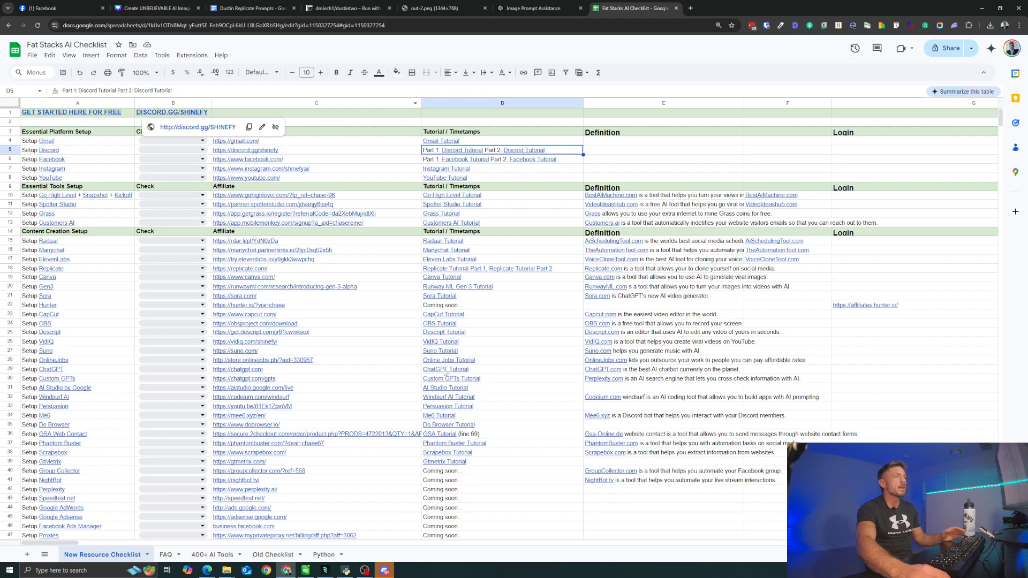
scroll(418, 364, down, 2)
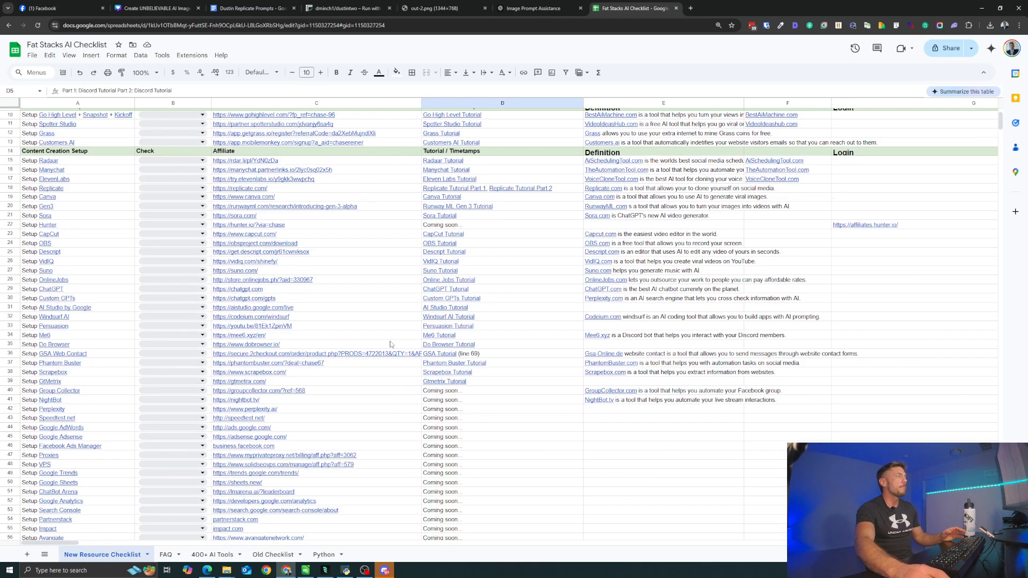
scroll(390, 342, up, 2)
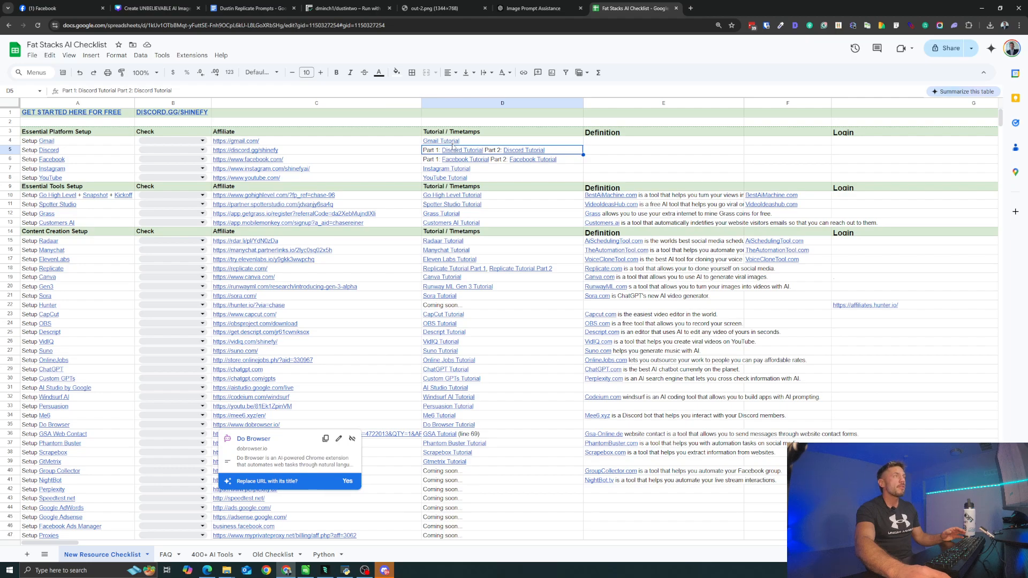
mouse_move(453, 142)
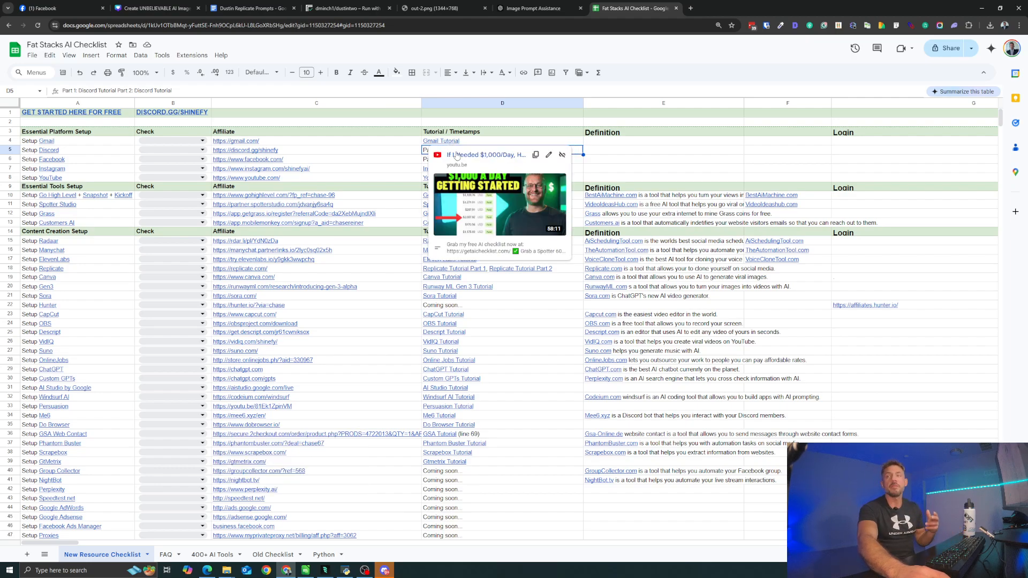
click(385, 571)
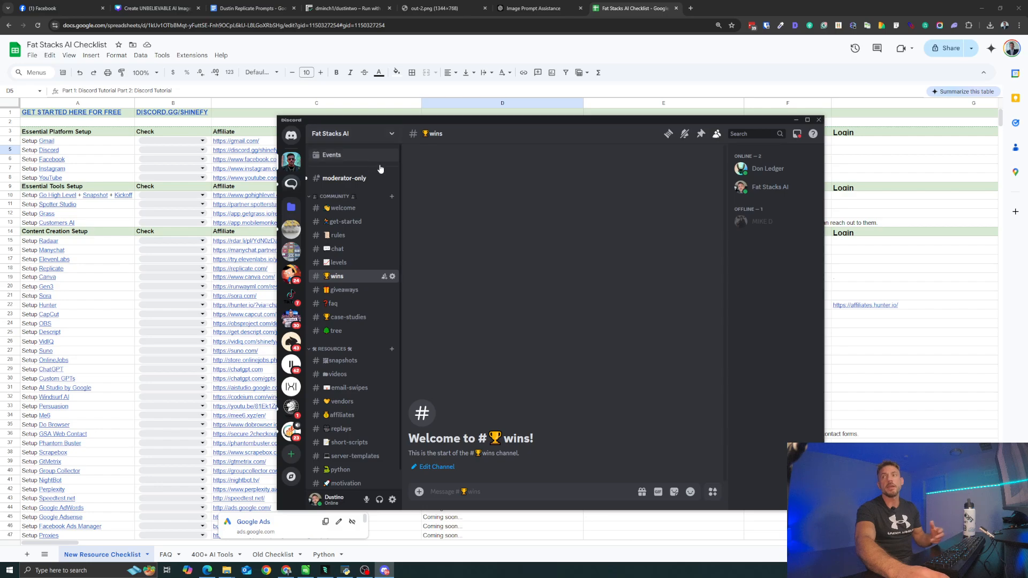
click(634, 6)
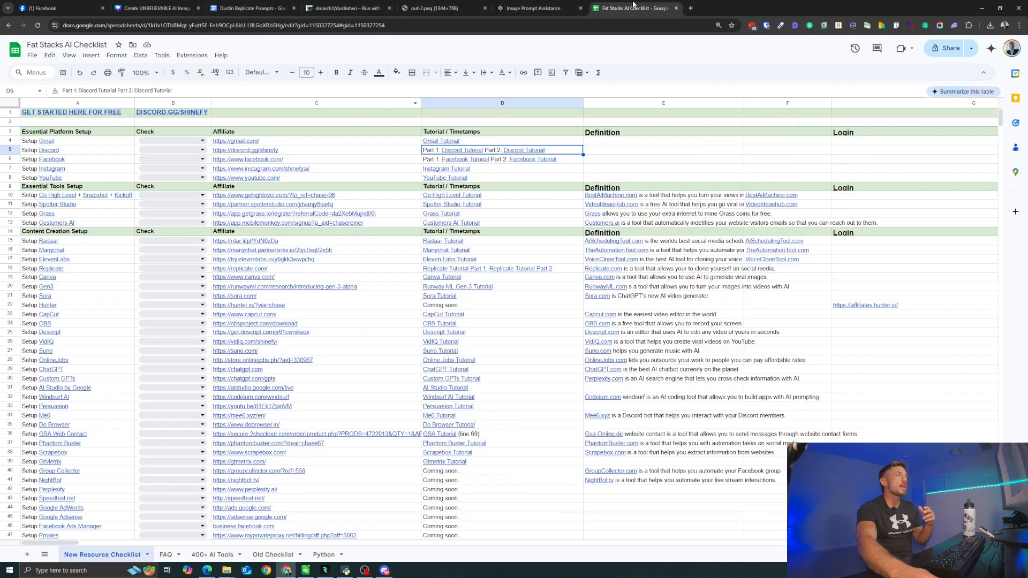
- Revisit the prompts document's instructions and the Discord server, and return to the full-size out-2.png portrait
click(249, 8)
scroll(345, 235, up, 8)
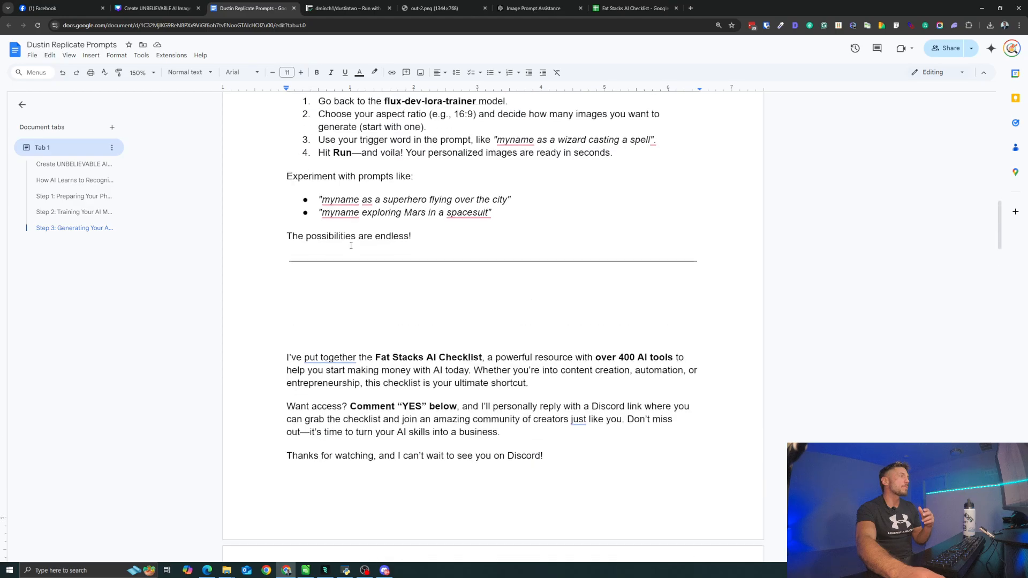
click(384, 570)
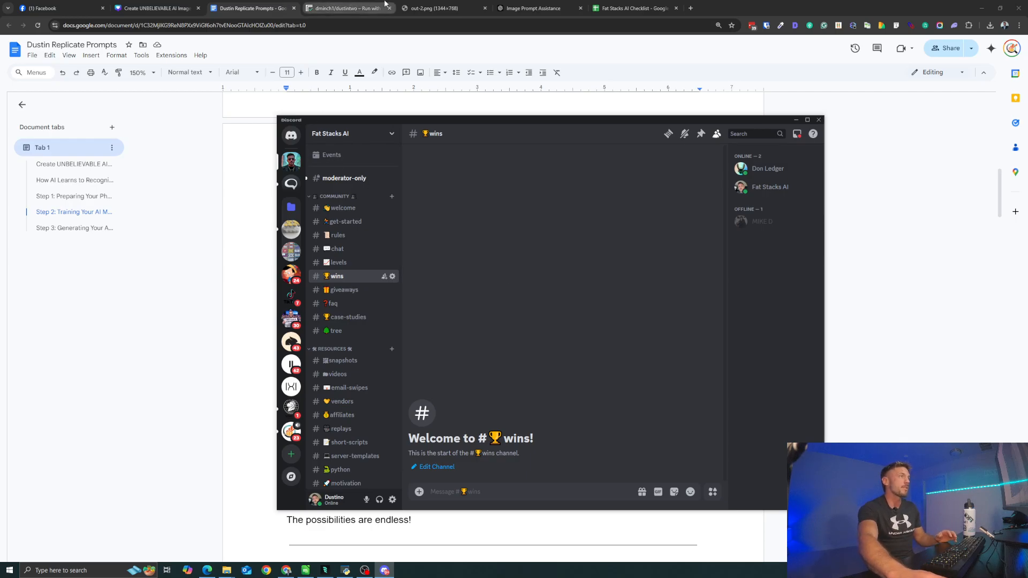
click(450, 5)
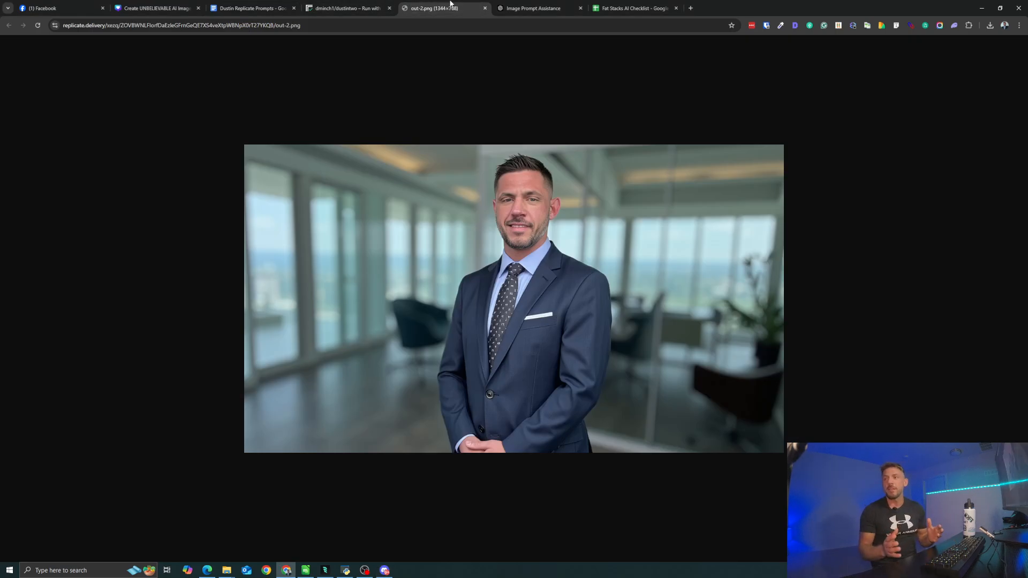